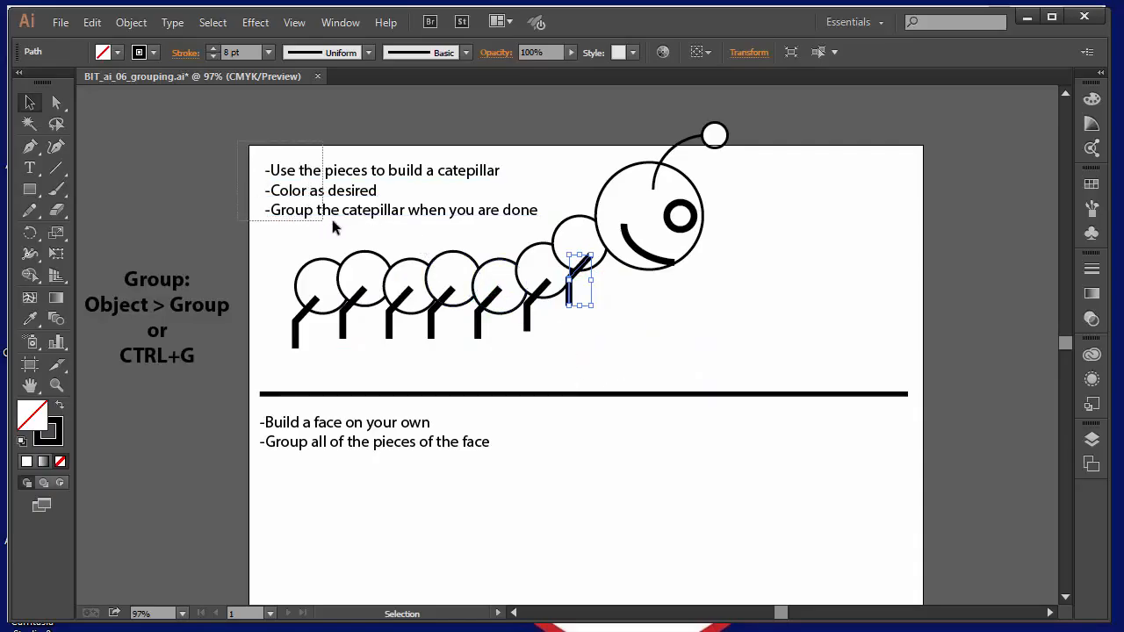
- Move the three-line caterpillar instructions off the artboard, and shift the whole caterpillar right and slightly down
drag(330, 212, 119, 139)
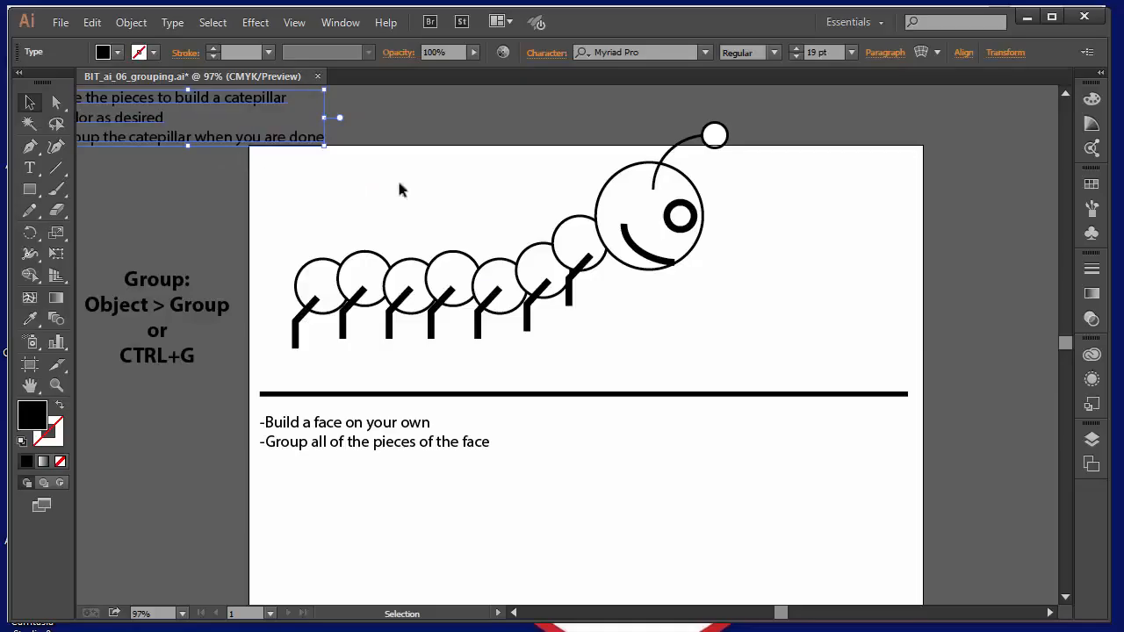
drag(751, 118, 290, 358)
drag(461, 313, 545, 342)
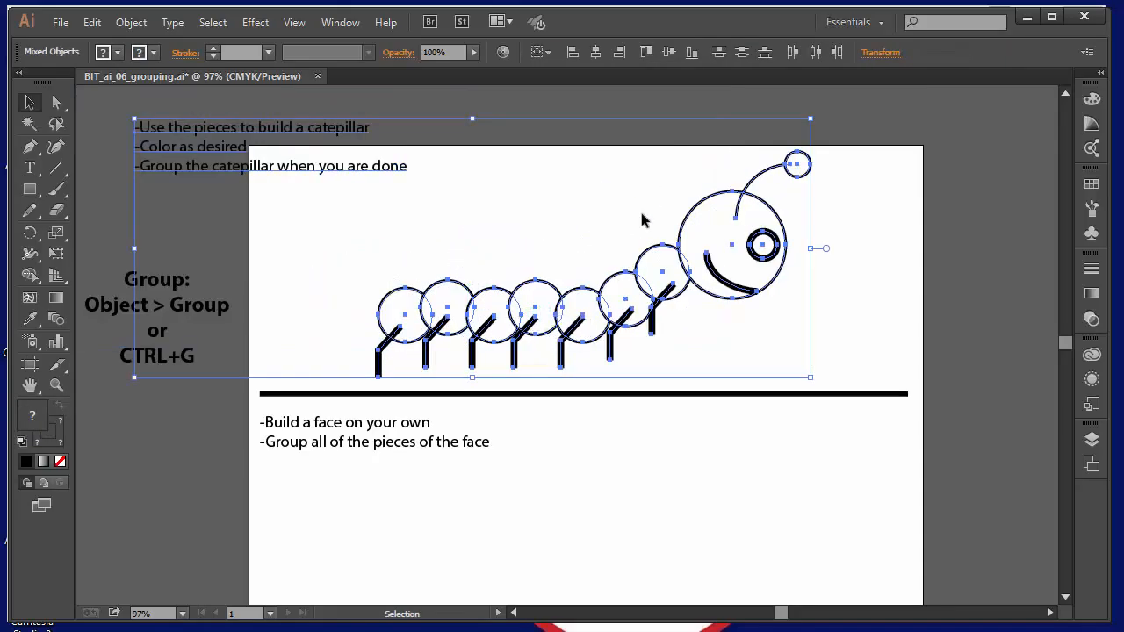
- Delete the three-line caterpillar instruction text
click(534, 219)
drag(209, 172, 215, 209)
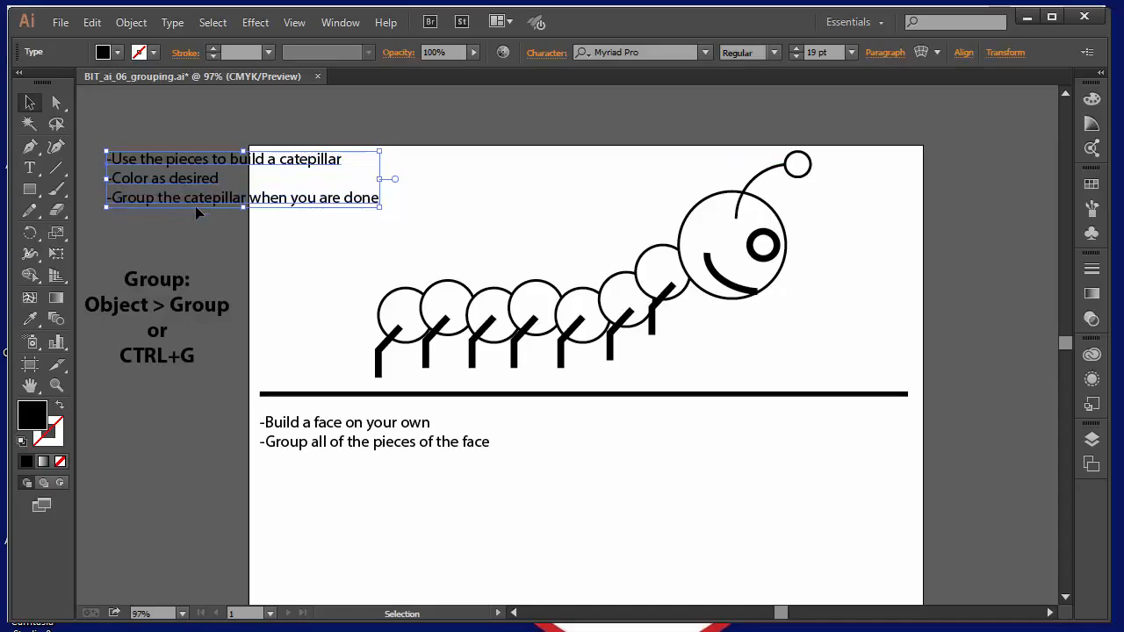
key(Delete)
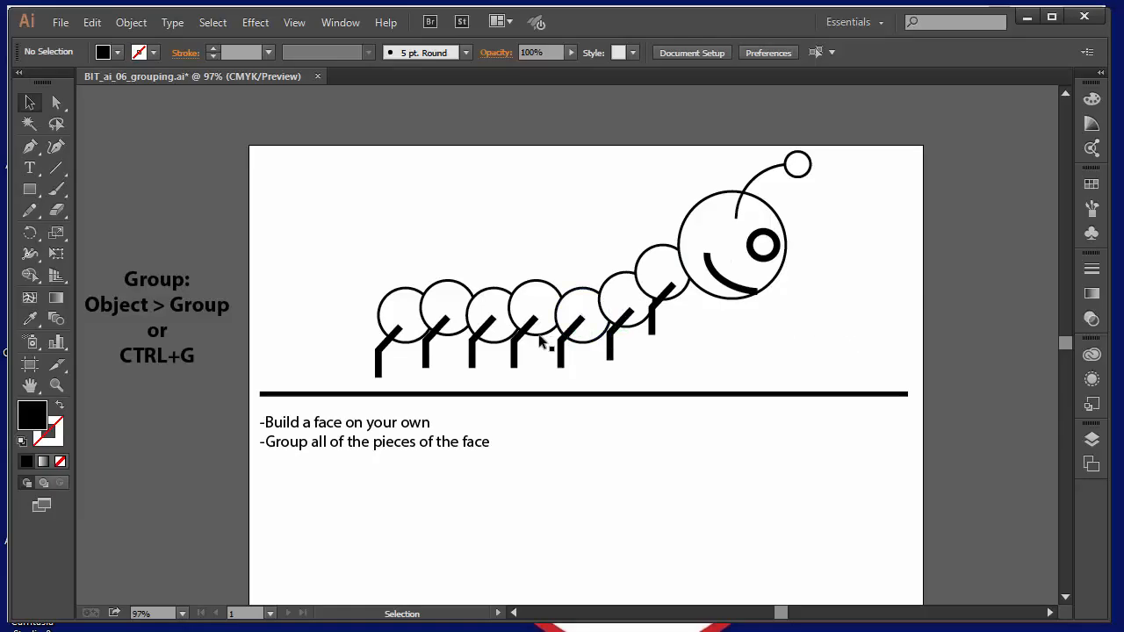
- Fill the first and third body circles, counted from the tail, with dark green
click(390, 305)
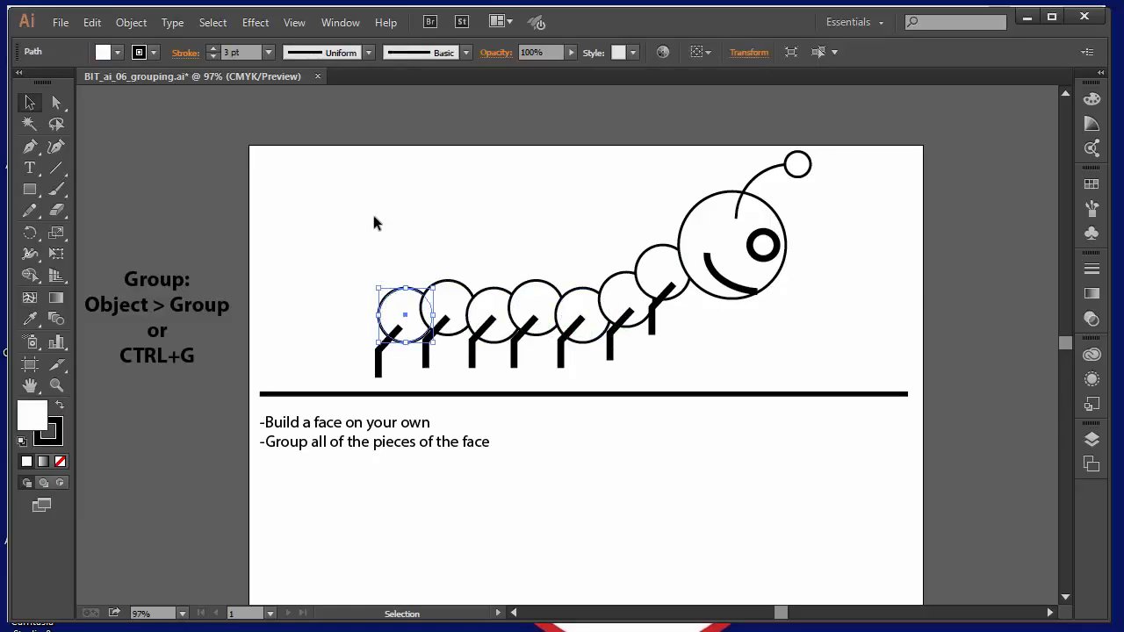
click(118, 52)
click(85, 94)
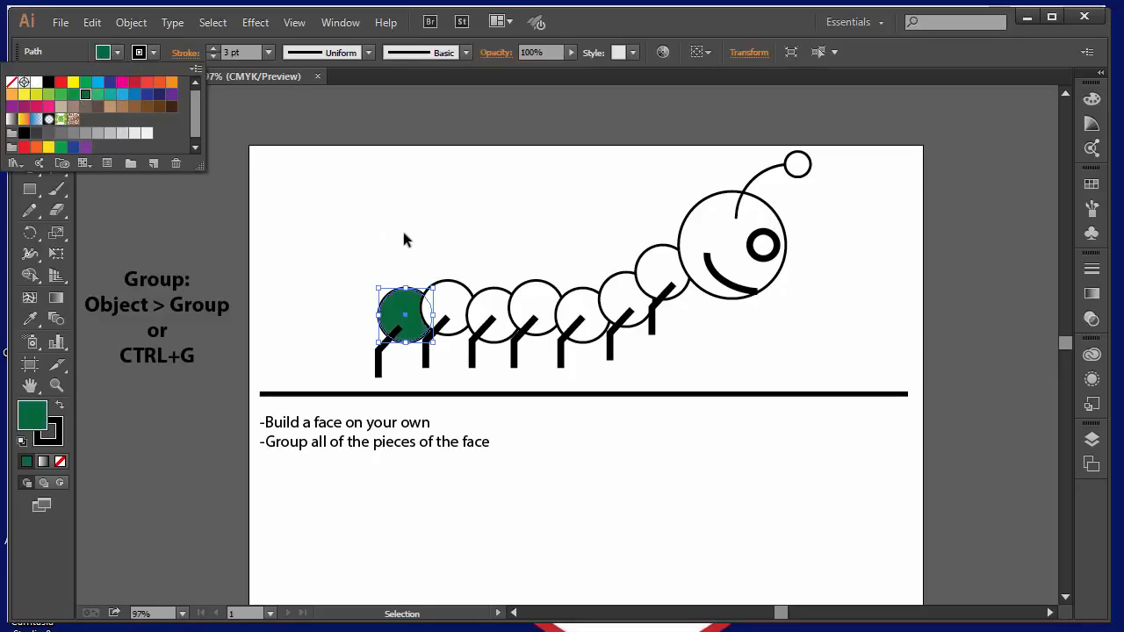
click(488, 314)
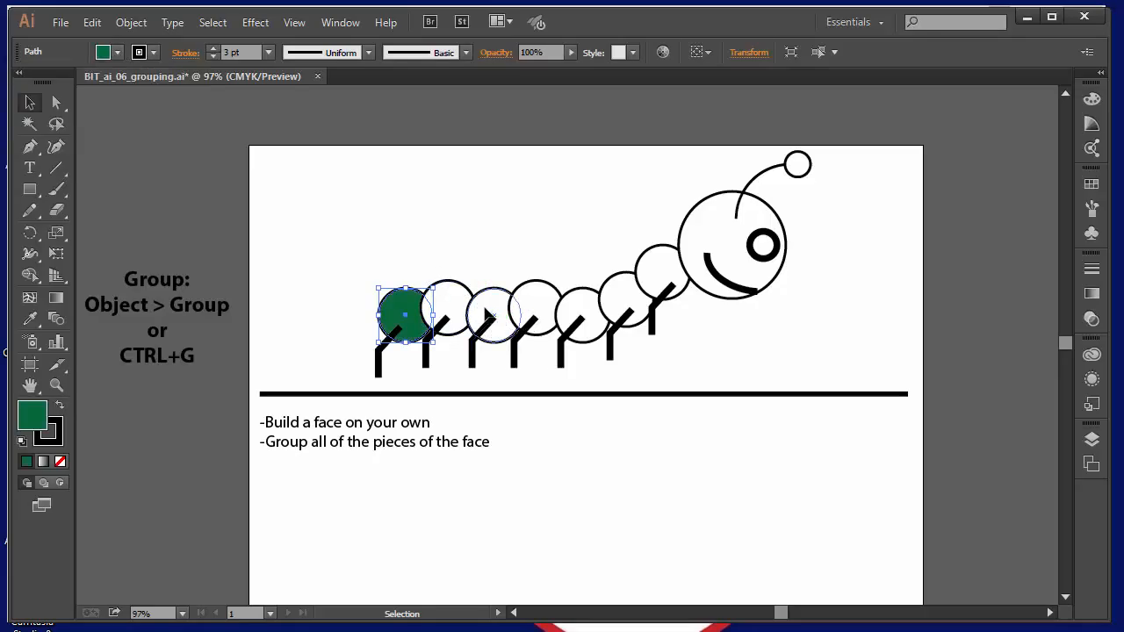
click(488, 314)
click(117, 52)
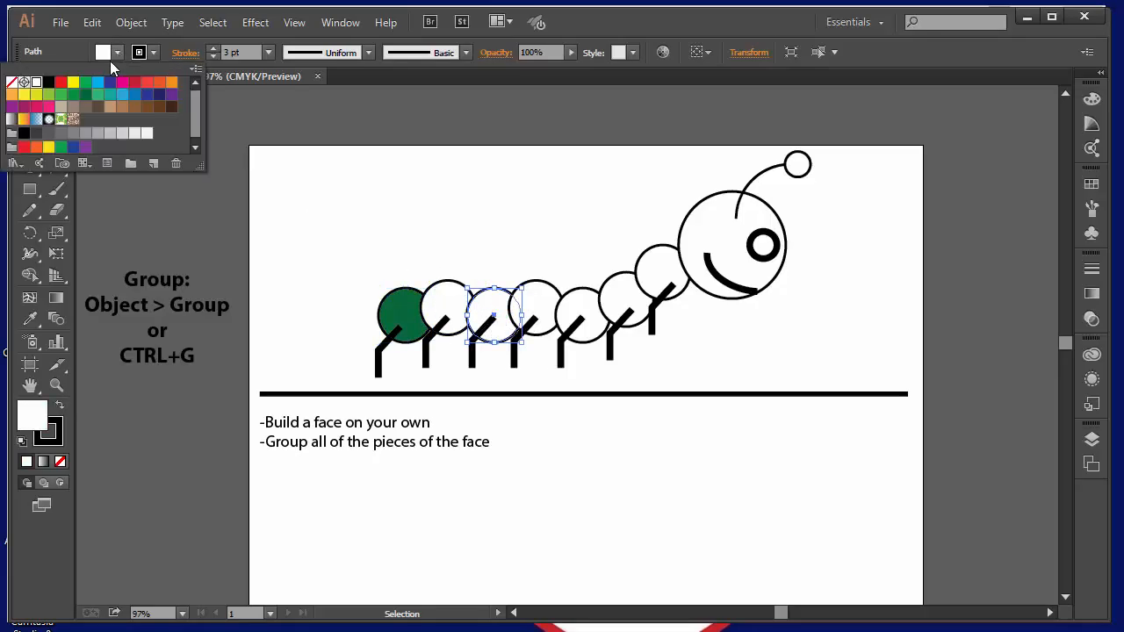
click(81, 94)
- Fill the fifth and seventh body circles, counted from the tail, with the same dark green
click(579, 312)
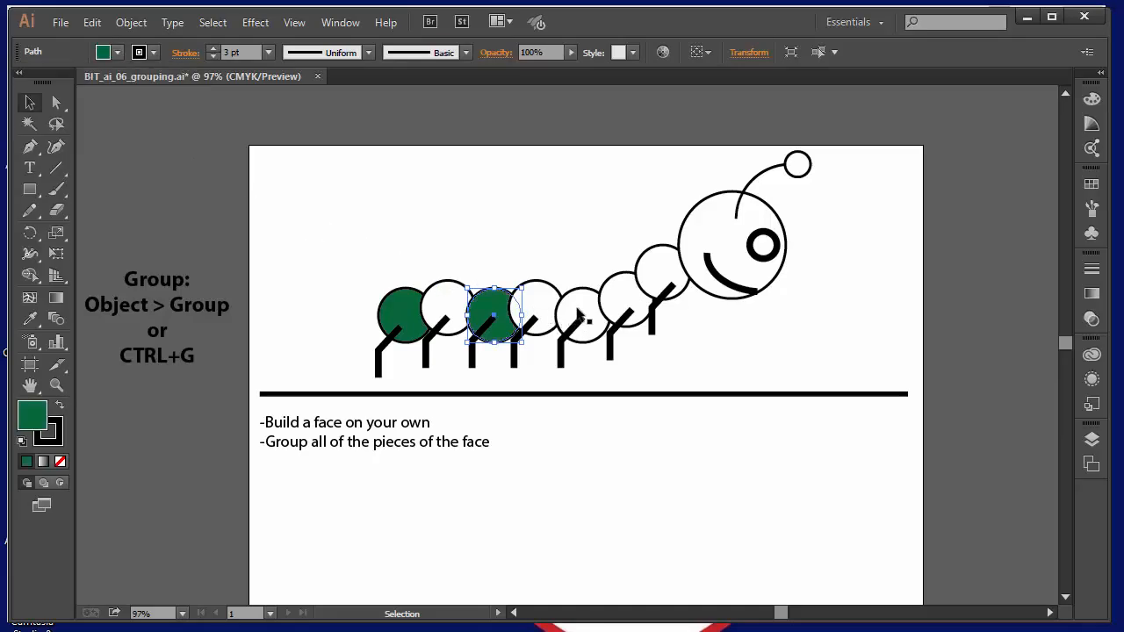
click(579, 315)
click(116, 51)
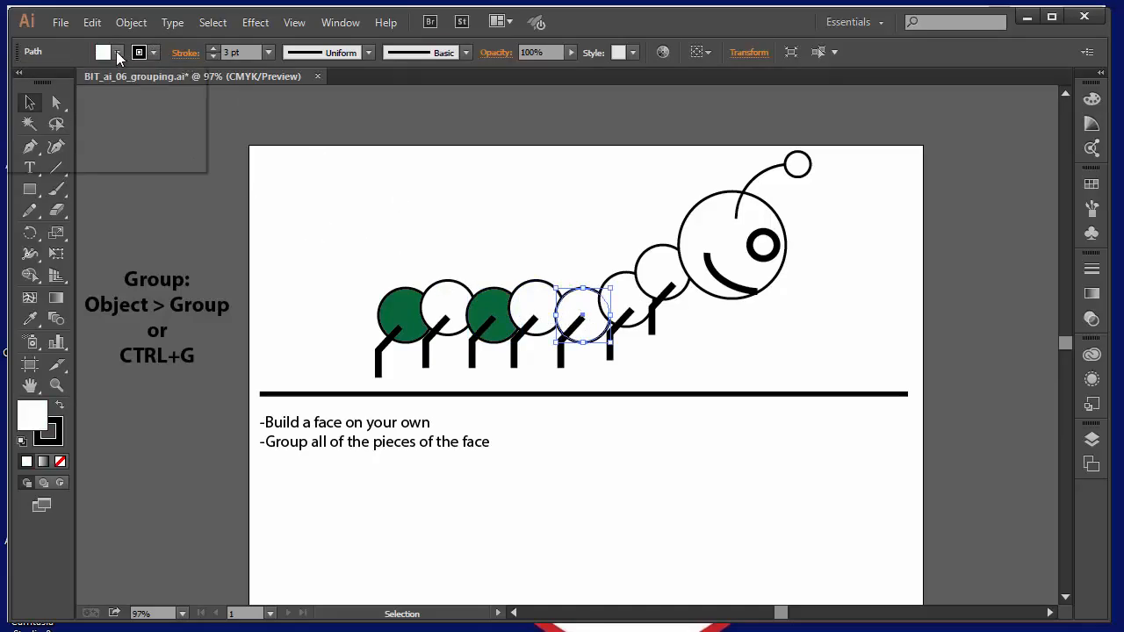
click(86, 94)
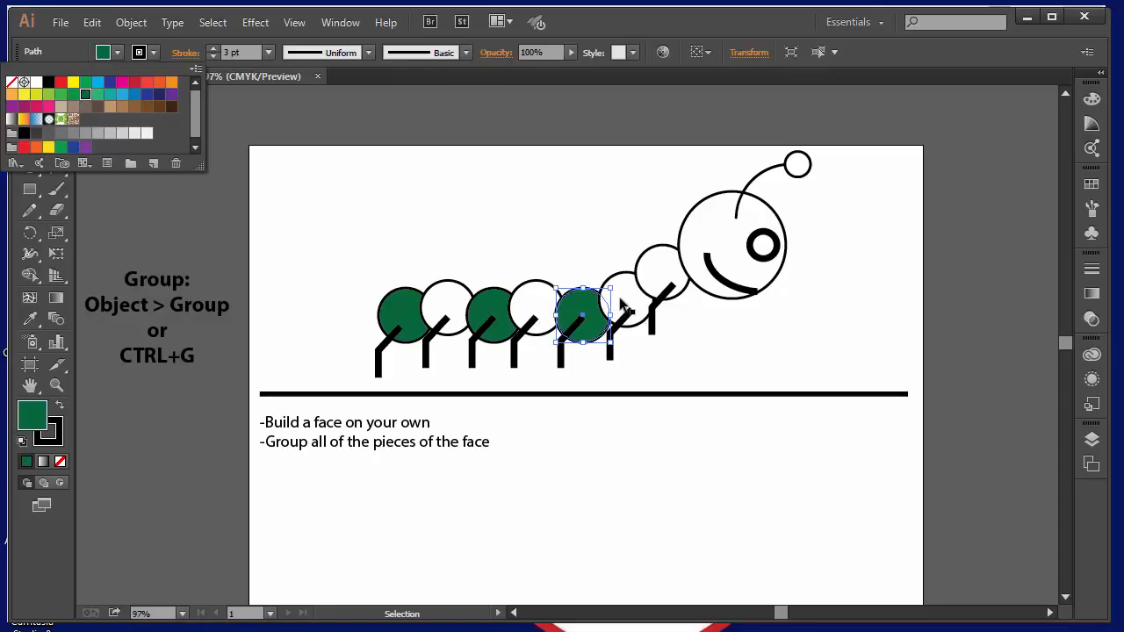
click(652, 269)
click(649, 267)
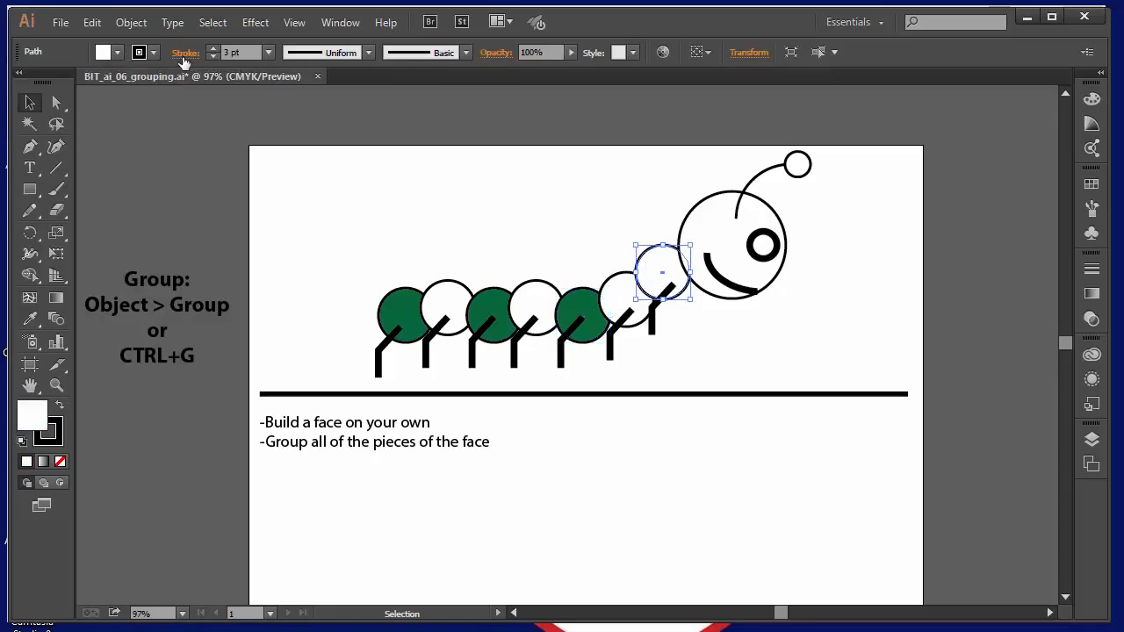
click(116, 51)
click(87, 97)
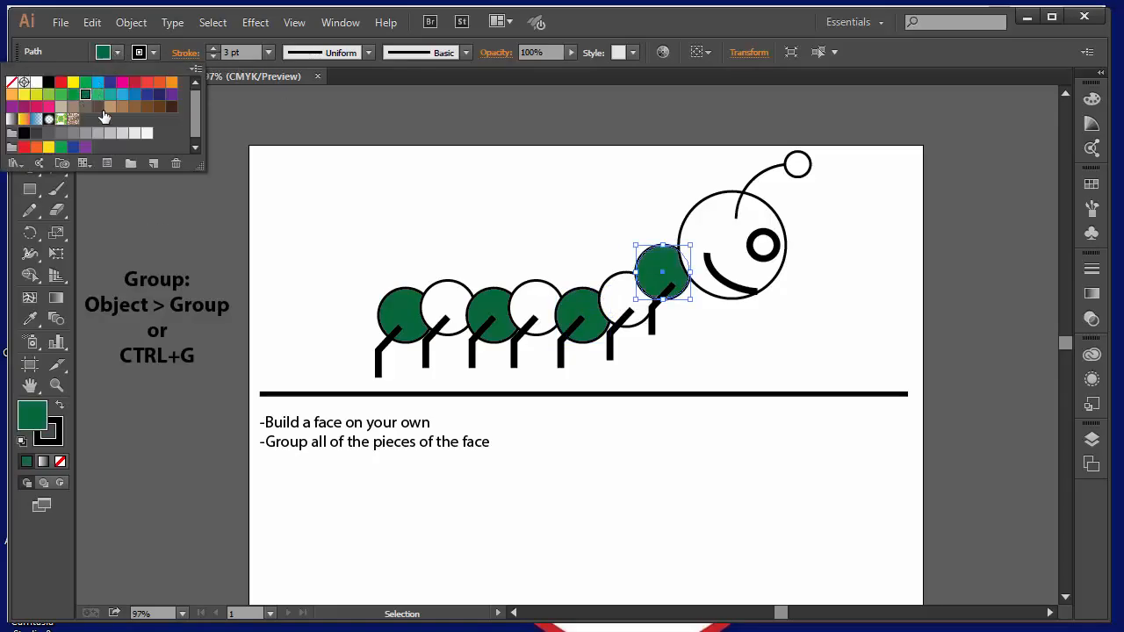
- Fill the second, fourth and sixth body circles with a lighter green to alternate with the dark ones
click(443, 238)
click(446, 296)
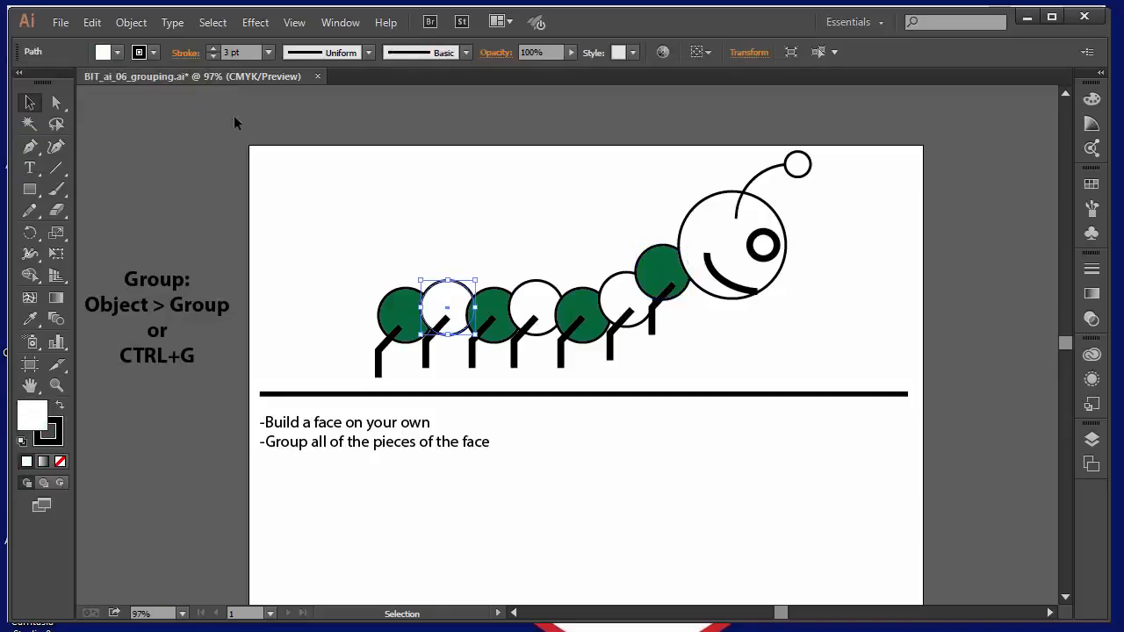
click(116, 54)
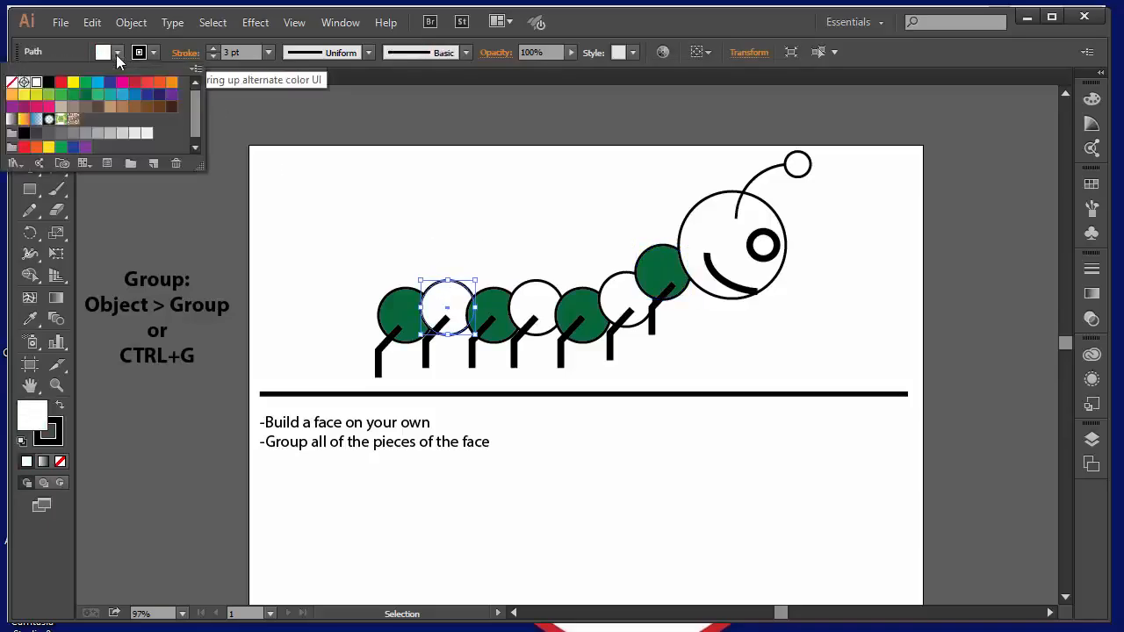
click(98, 94)
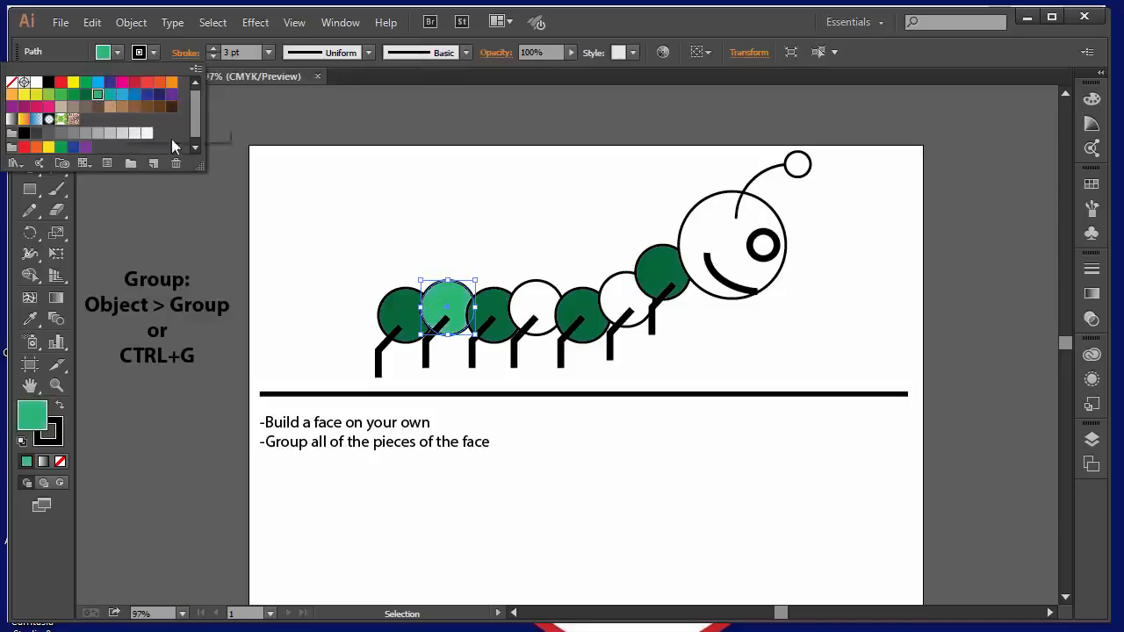
click(549, 263)
click(535, 294)
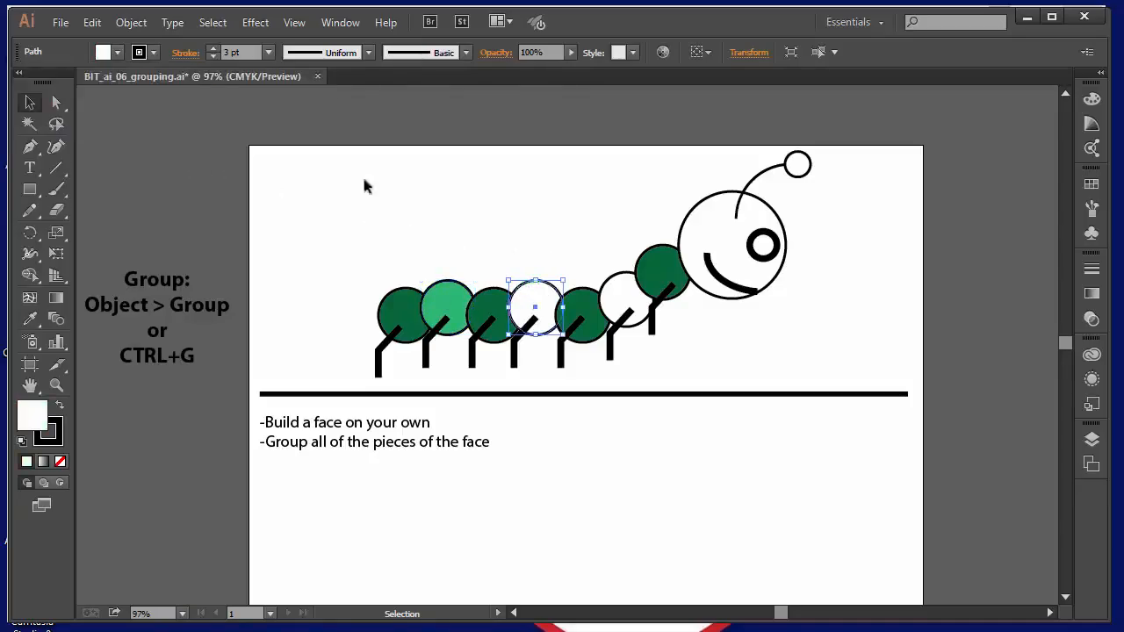
click(117, 52)
click(98, 96)
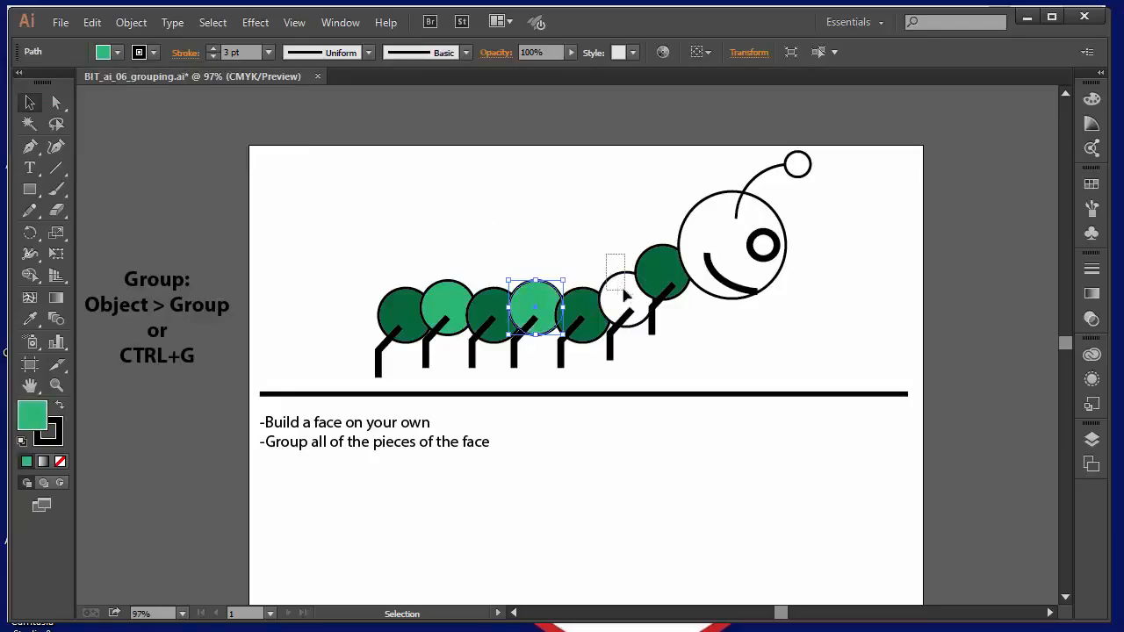
click(625, 294)
click(118, 52)
click(99, 97)
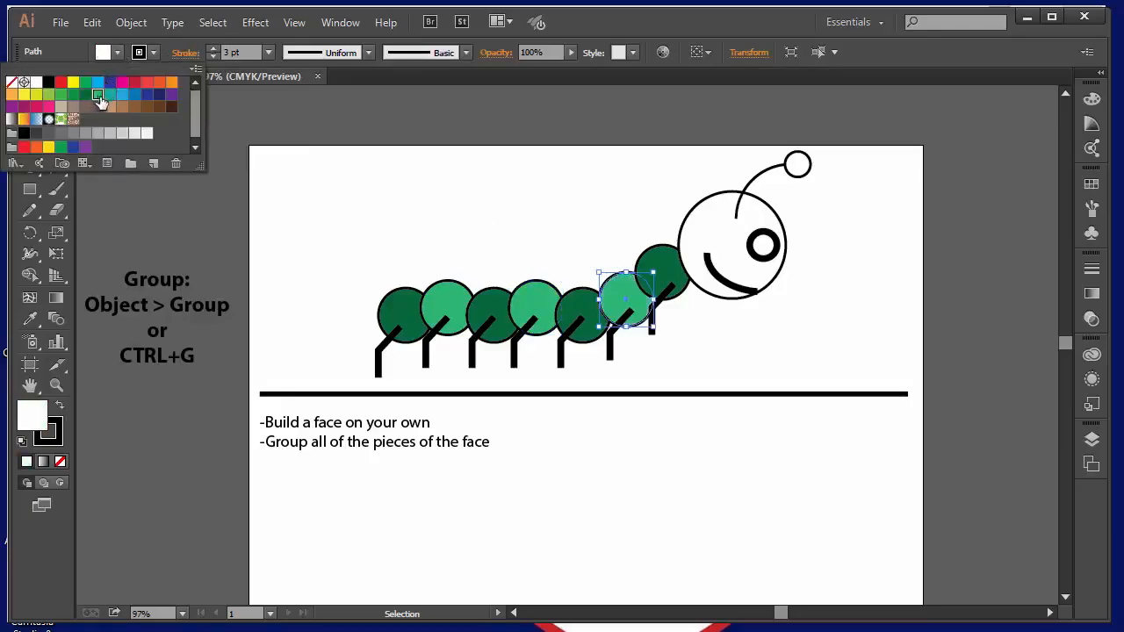
- Fill the caterpillar's head circle with a medium green
drag(657, 180, 714, 231)
click(118, 53)
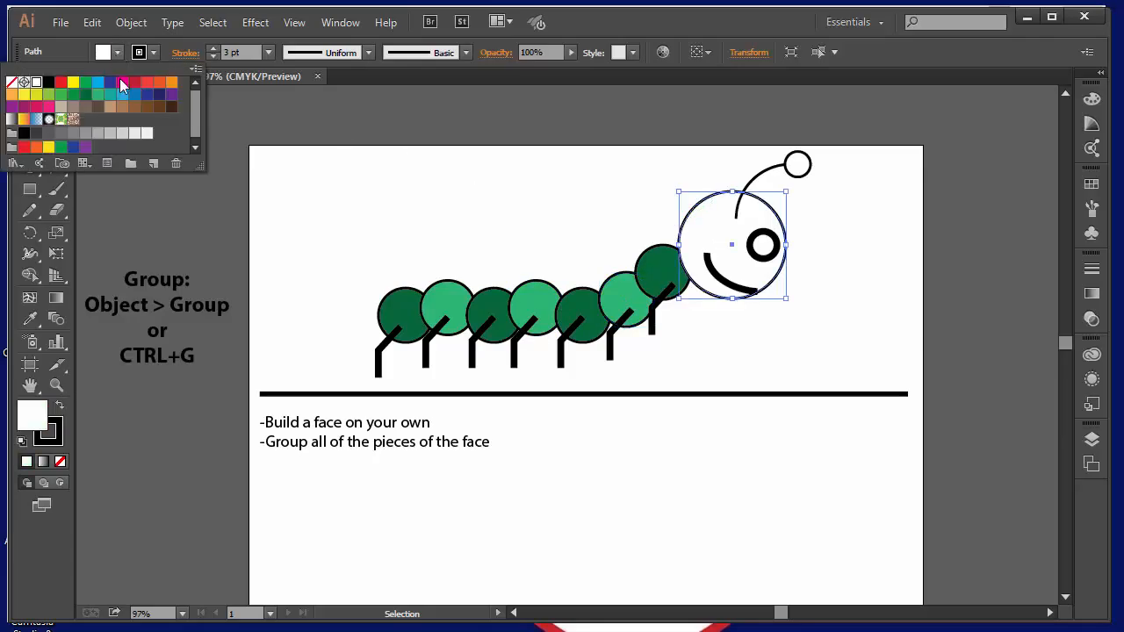
click(73, 96)
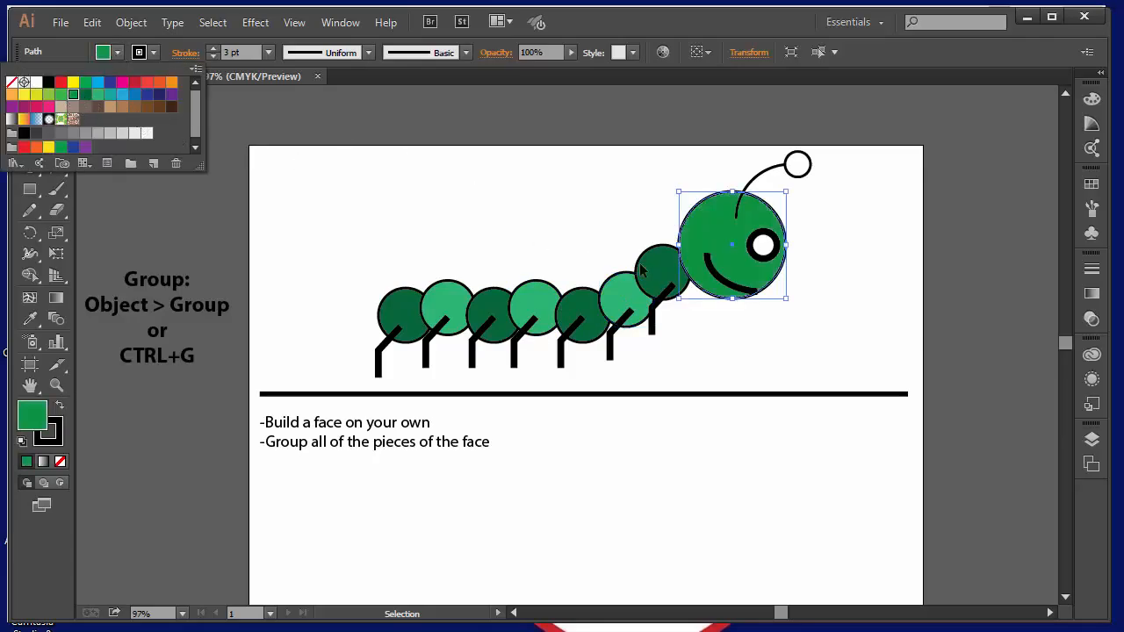
- Fill the small circle at the tip of the antenna with yellow
click(850, 235)
click(832, 160)
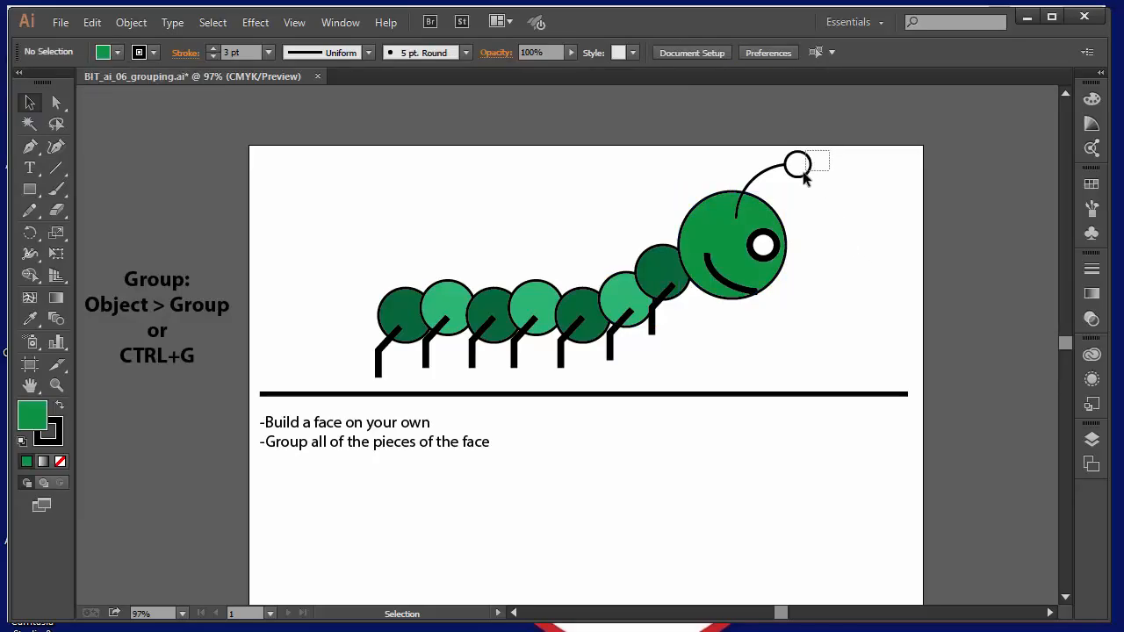
click(801, 167)
click(117, 54)
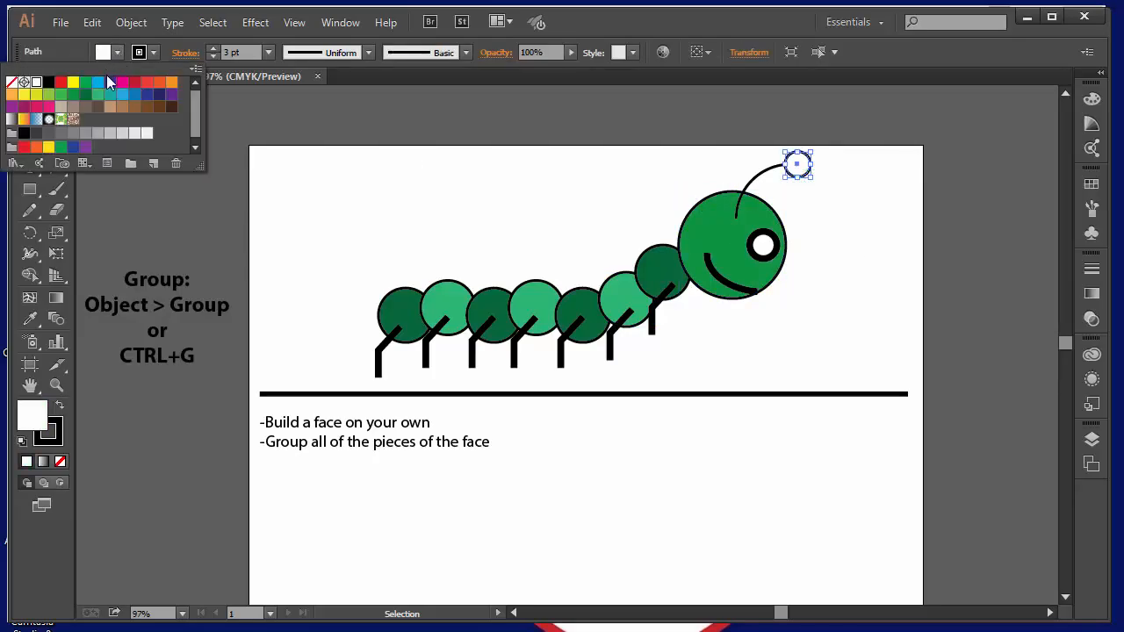
click(78, 92)
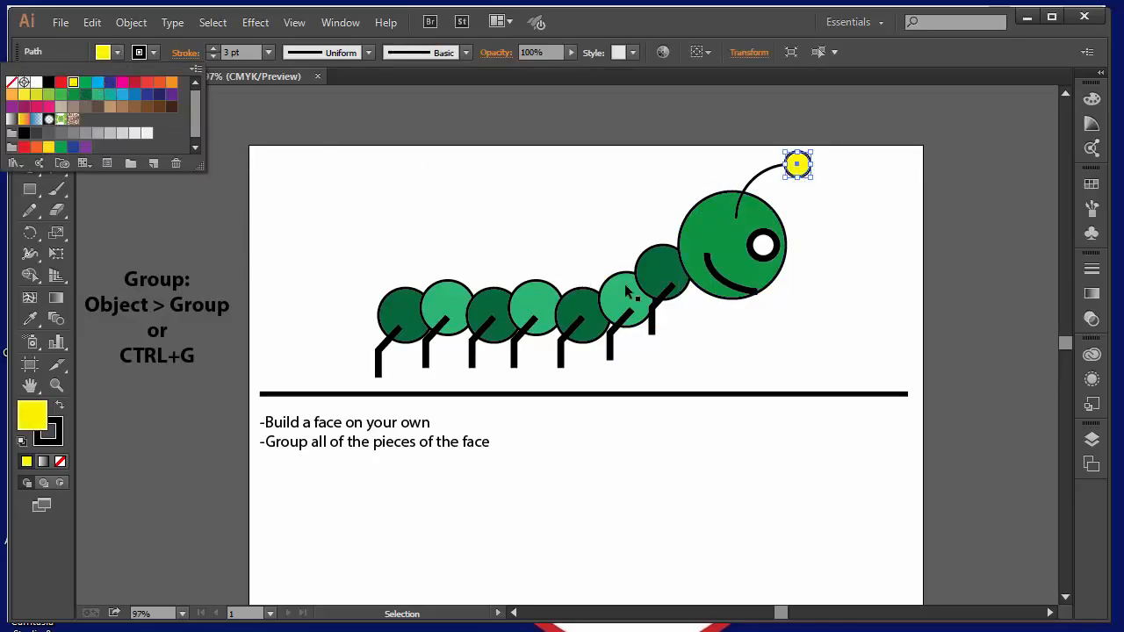
- Reposition the face by moving the eye slightly up and left and shifting the mouth slightly within the head
click(763, 244)
click(834, 246)
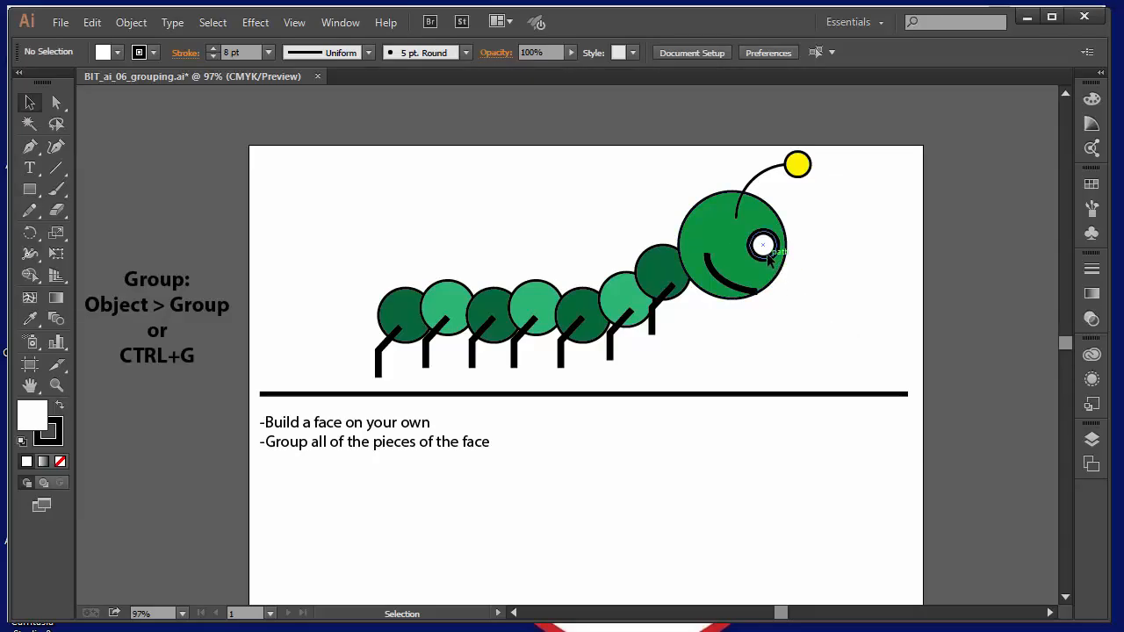
drag(769, 260, 761, 244)
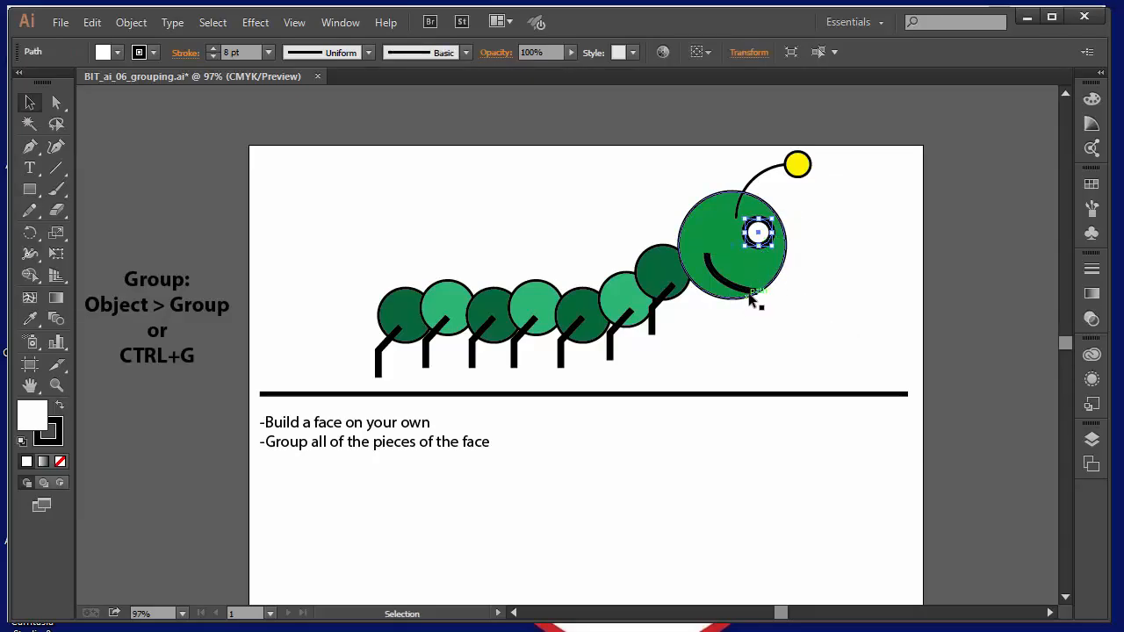
mouse_move(748, 290)
mouse_down()
mouse_move(760, 281)
mouse_move(737, 278)
mouse_up()
click(848, 307)
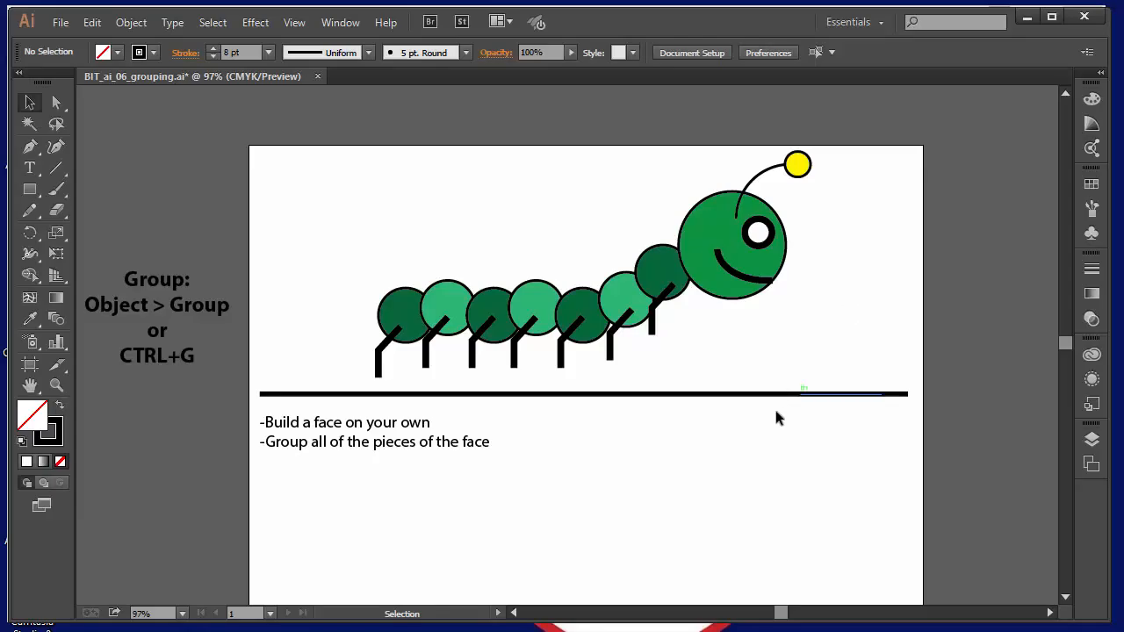
- Pull the fourth body circle away from the ungrouped caterpillar, and undo the move
drag(534, 306, 874, 290)
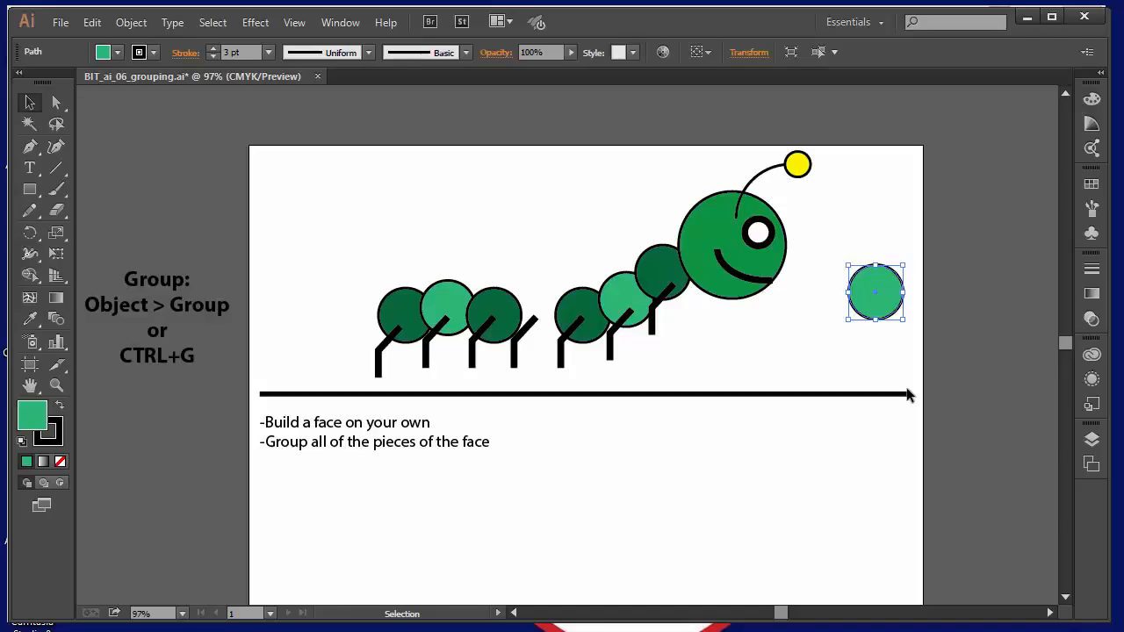
key(ctrl+z)
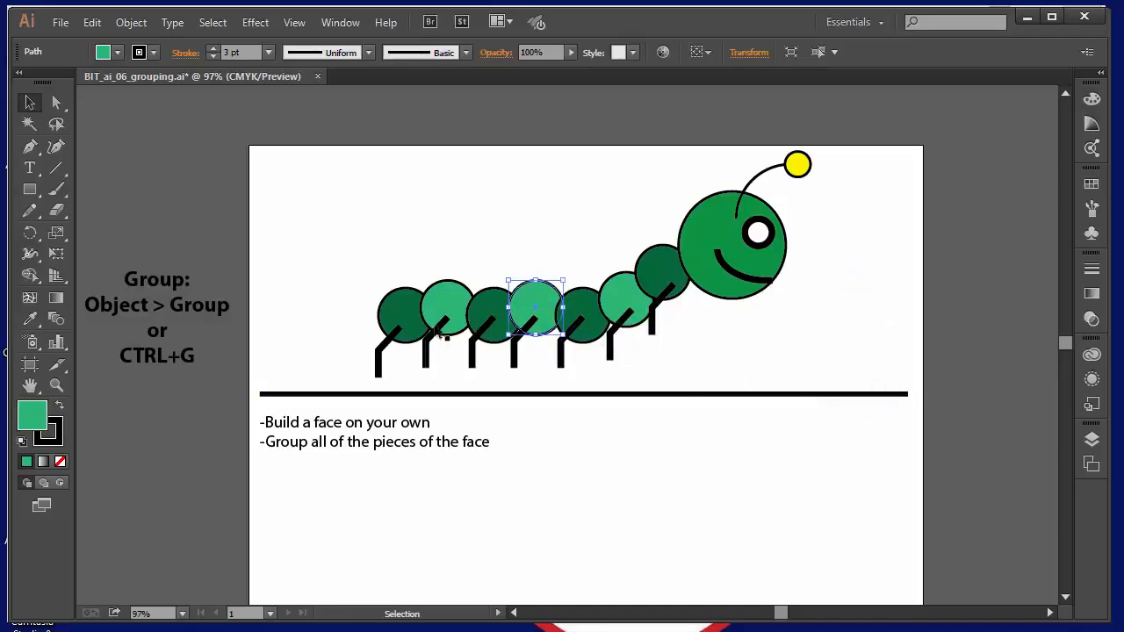
- Select all the caterpillar's pieces and move them together slightly left and down
drag(316, 122, 878, 388)
mouse_move(579, 323)
mouse_down()
mouse_move(673, 335)
mouse_move(631, 320)
mouse_move(567, 323)
mouse_up()
click(880, 325)
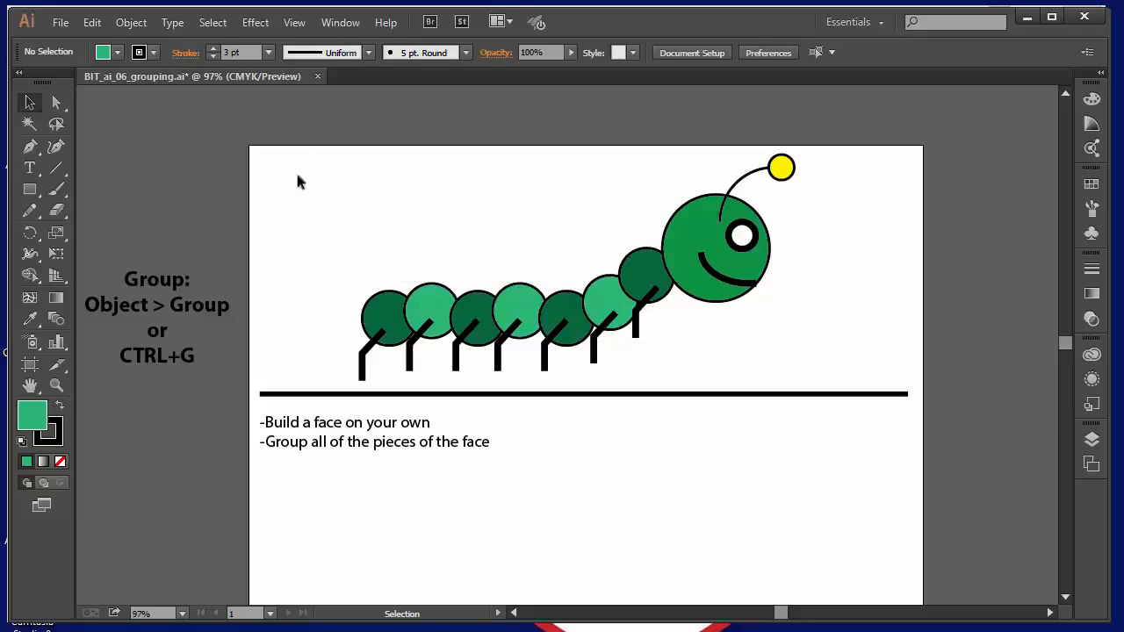
- Select every piece of the caterpillar, group them into one object and deselect it
click(29, 102)
drag(303, 139, 852, 377)
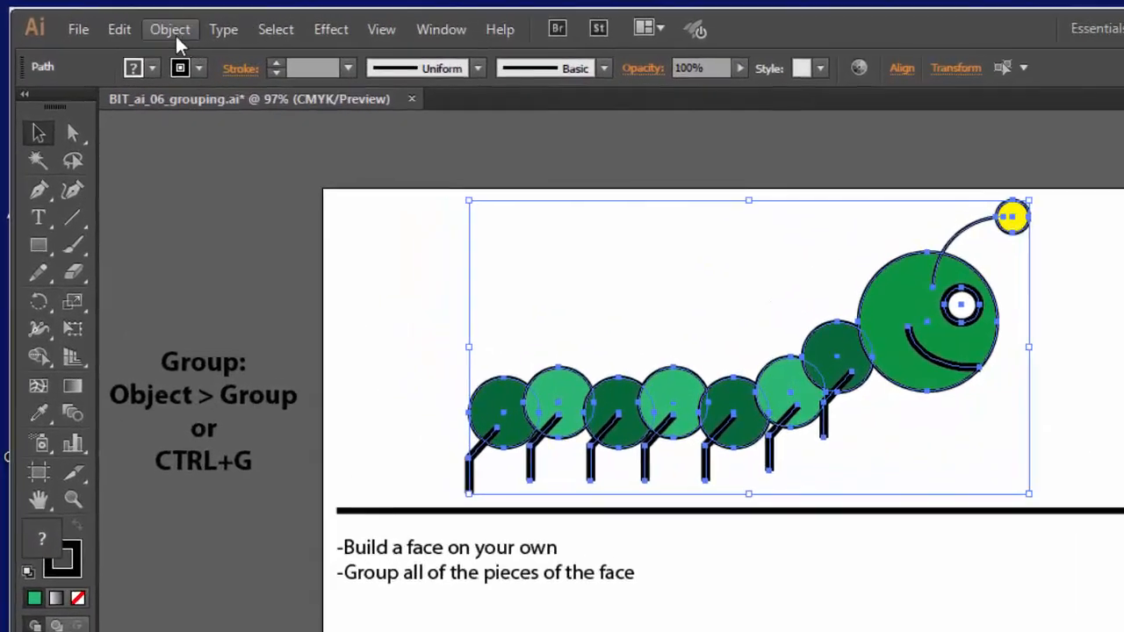
click(132, 24)
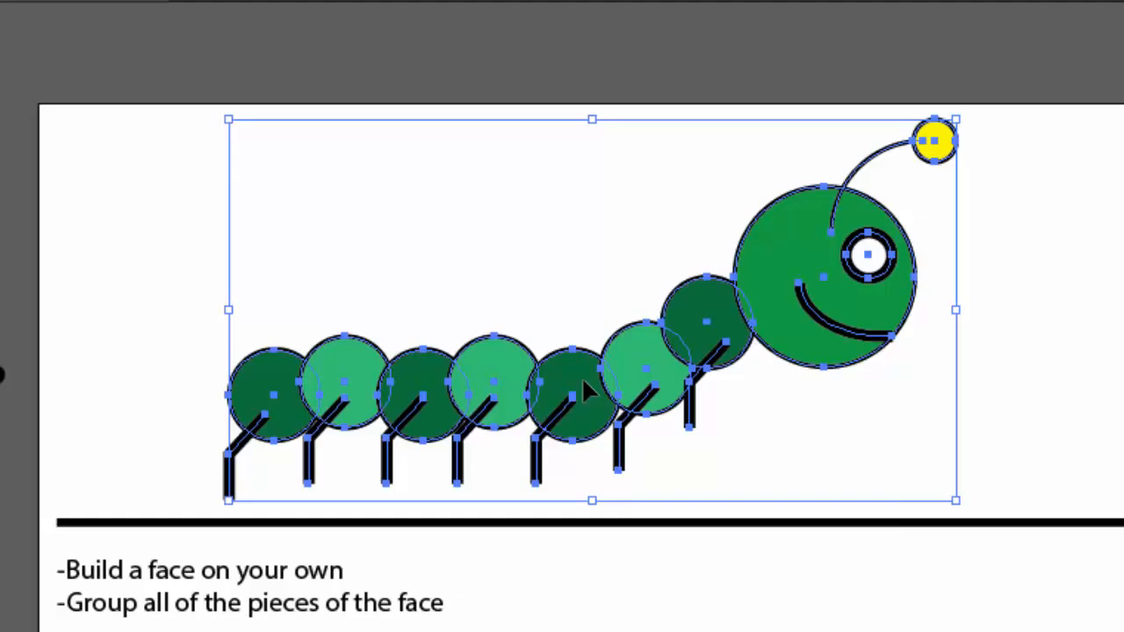
right_click(589, 394)
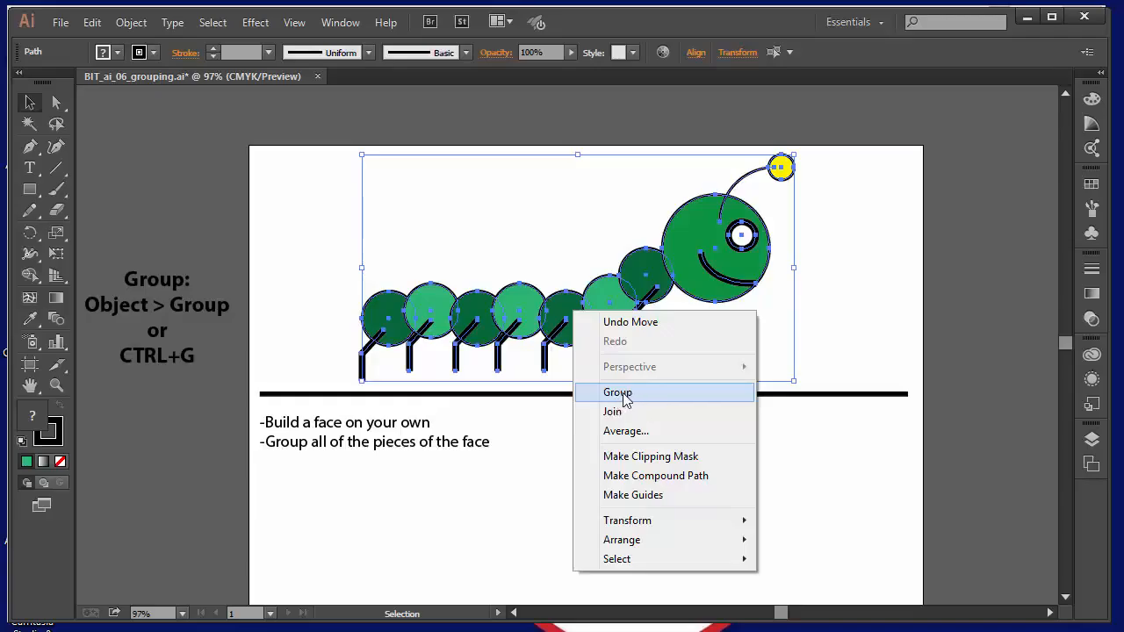
click(626, 399)
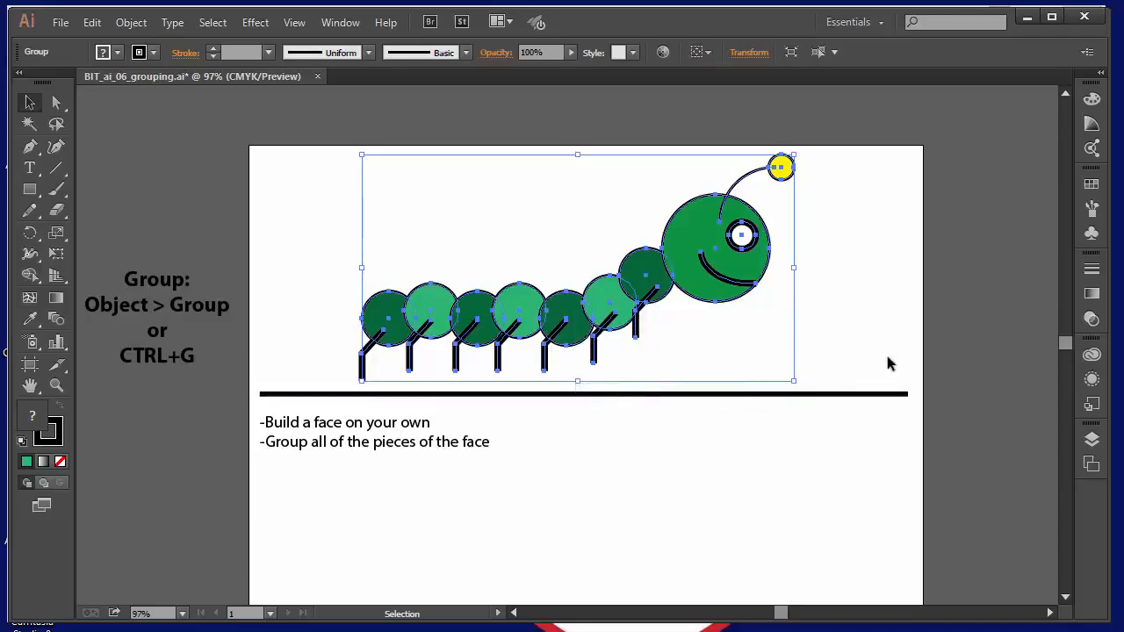
click(864, 327)
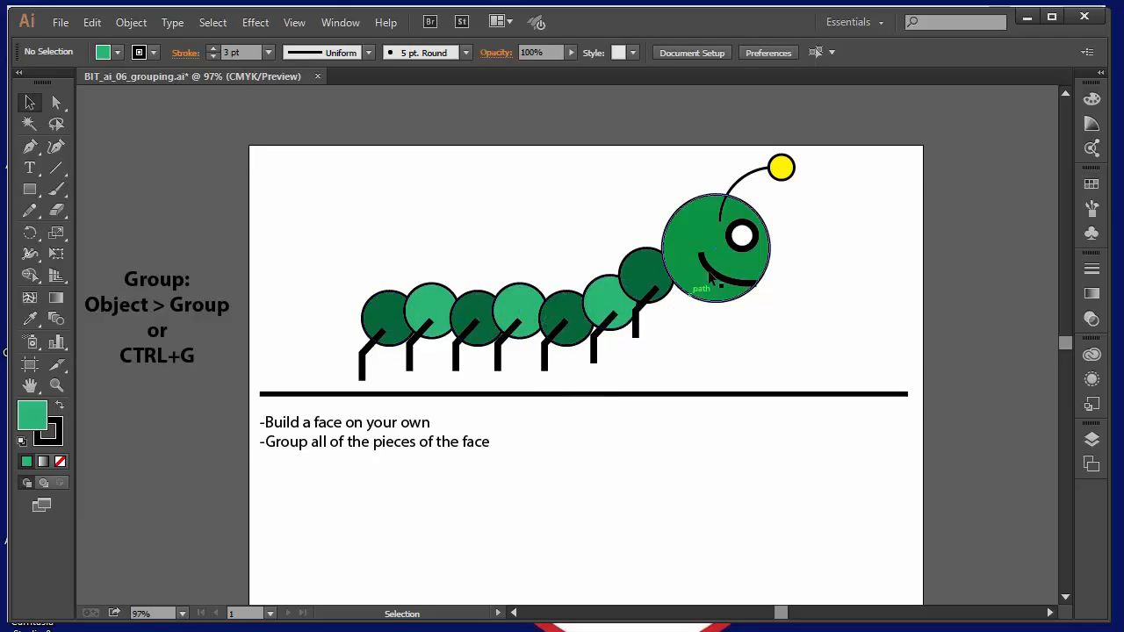
- Move the grouped caterpillar back and forth across the artboard, and scale it down proportionally near the artboard's left edge
drag(428, 321, 585, 276)
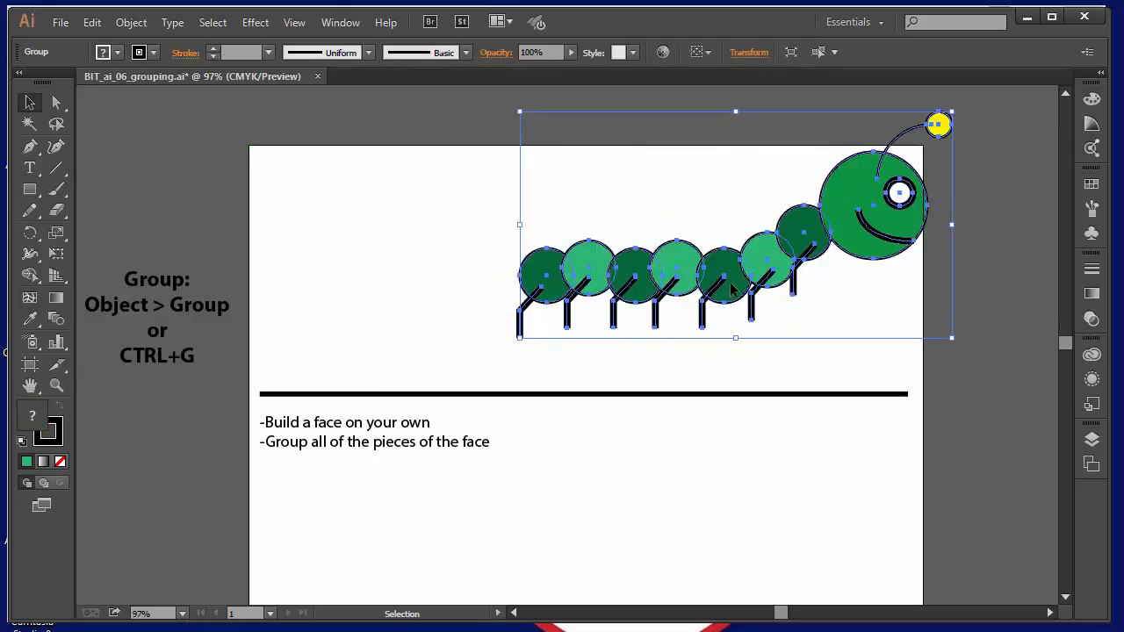
drag(728, 289, 465, 316)
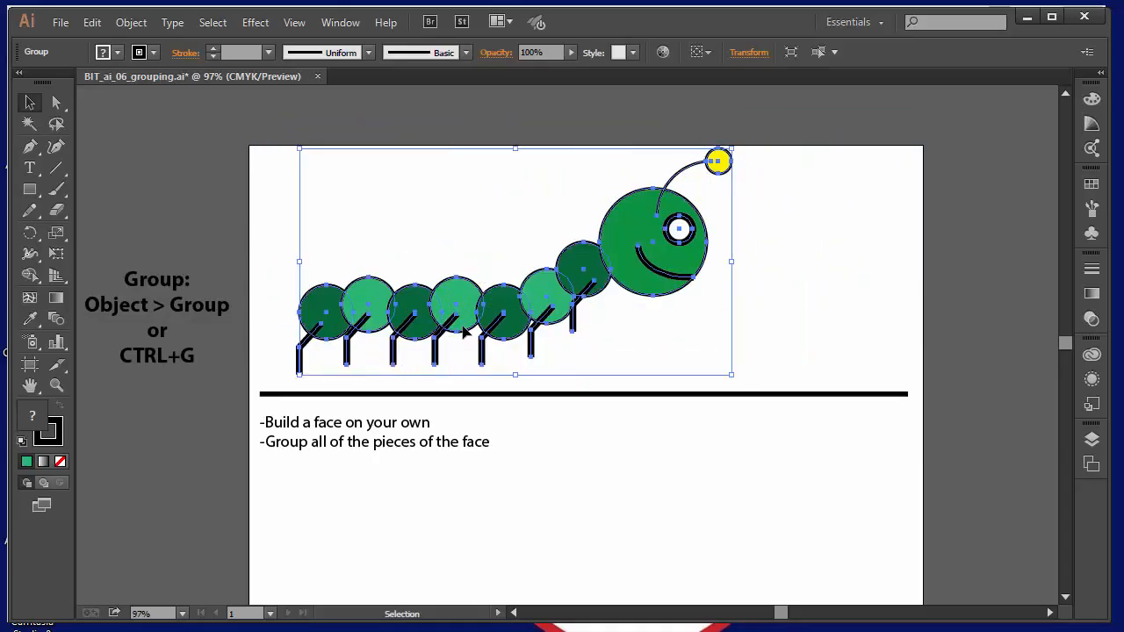
drag(379, 311, 569, 312)
drag(695, 318, 528, 309)
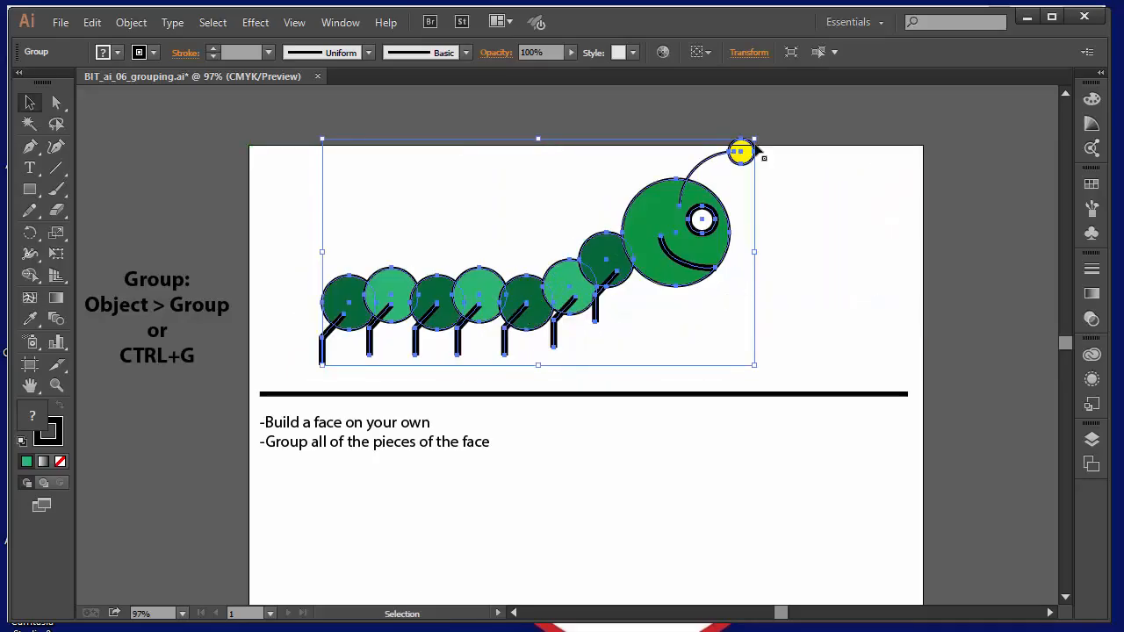
drag(753, 138, 684, 173)
drag(481, 324, 458, 327)
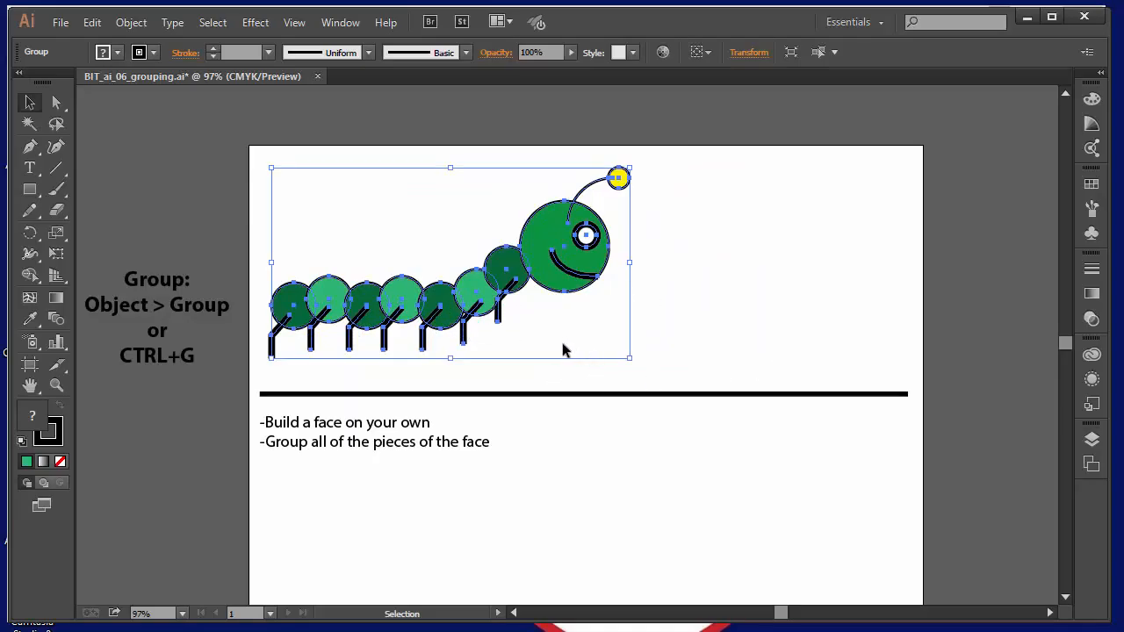
- Duplicate the caterpillar group to the right of the original, shift the copy slightly down, and delete it
drag(464, 326, 760, 319)
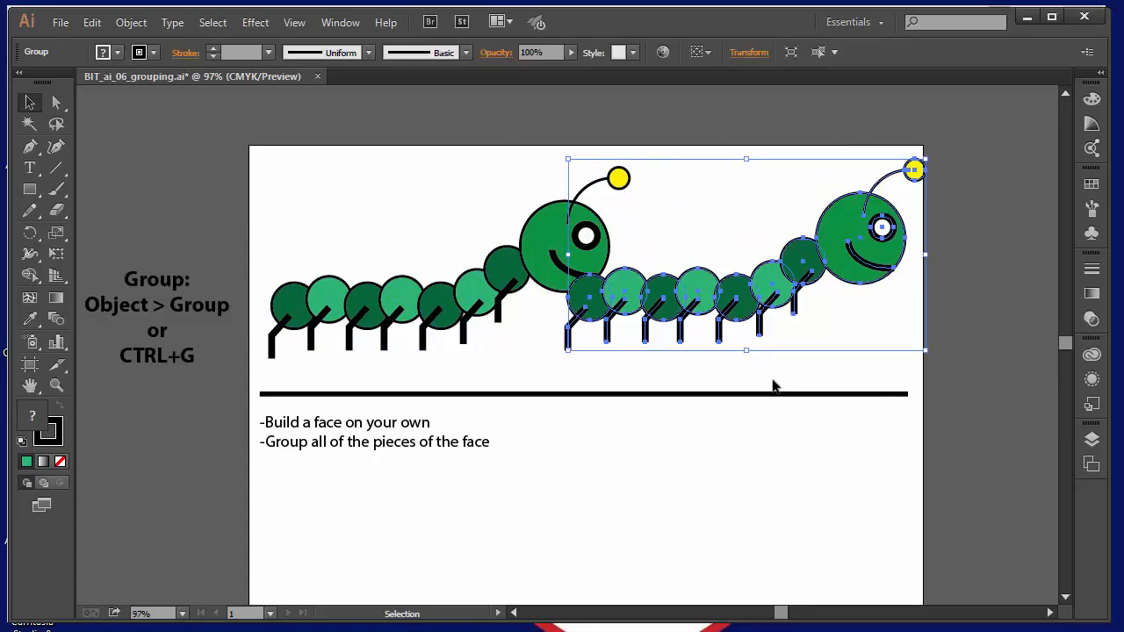
drag(737, 309, 736, 336)
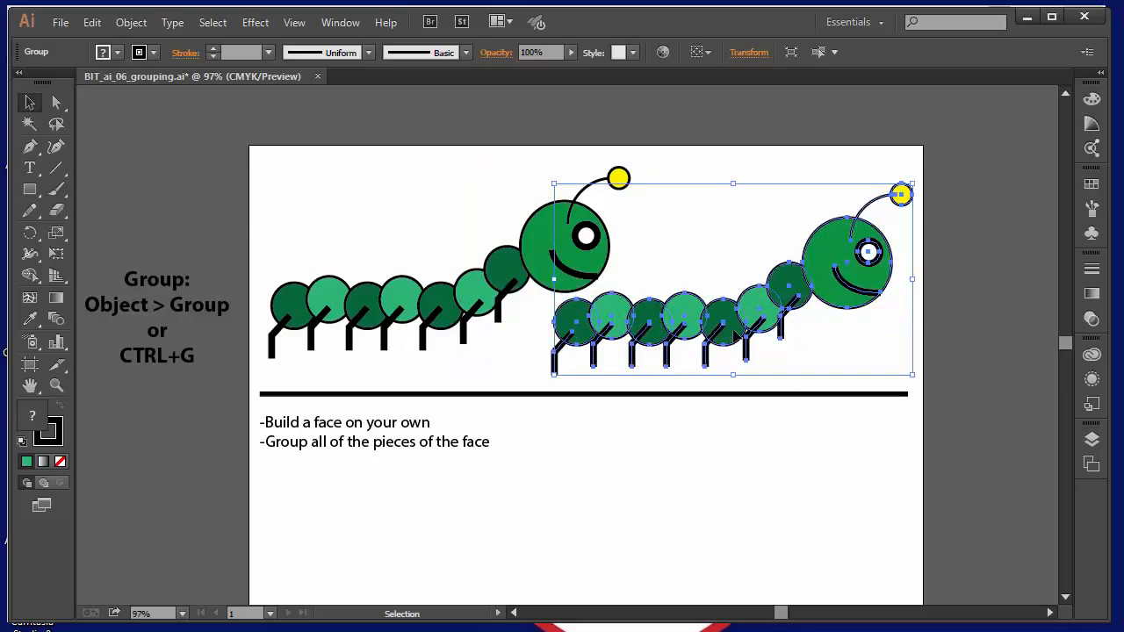
key(Delete)
- Reposition the caterpillar group so it sits roughly centered on the artboard above the divider line
drag(498, 297, 613, 302)
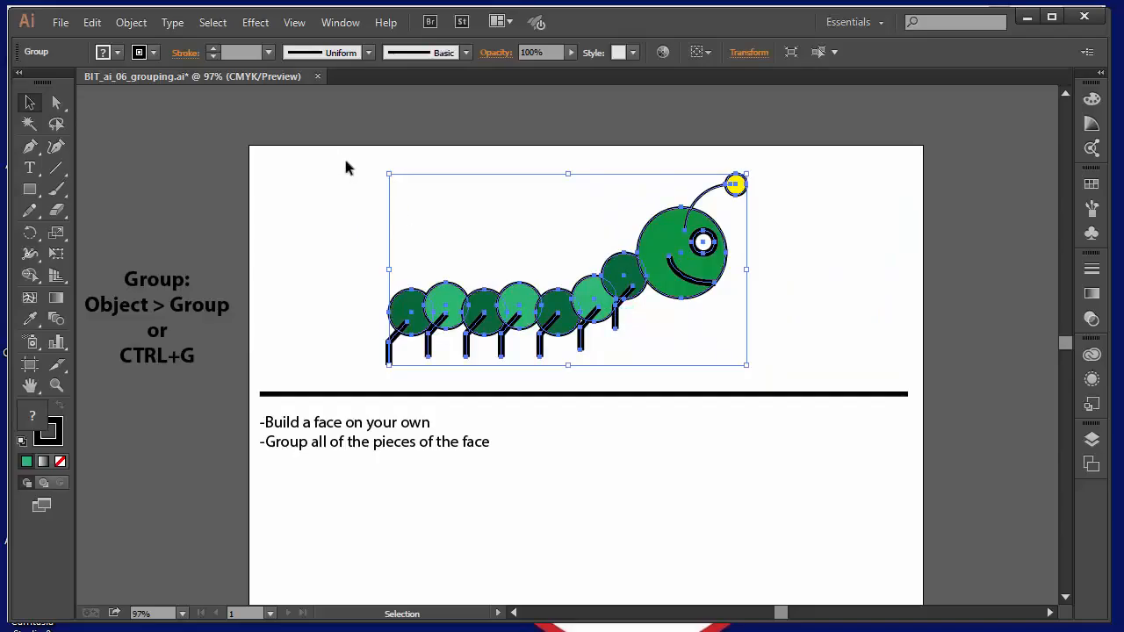
drag(346, 163, 789, 377)
mouse_move(601, 299)
mouse_down()
mouse_move(525, 279)
mouse_move(585, 287)
mouse_move(596, 311)
mouse_up()
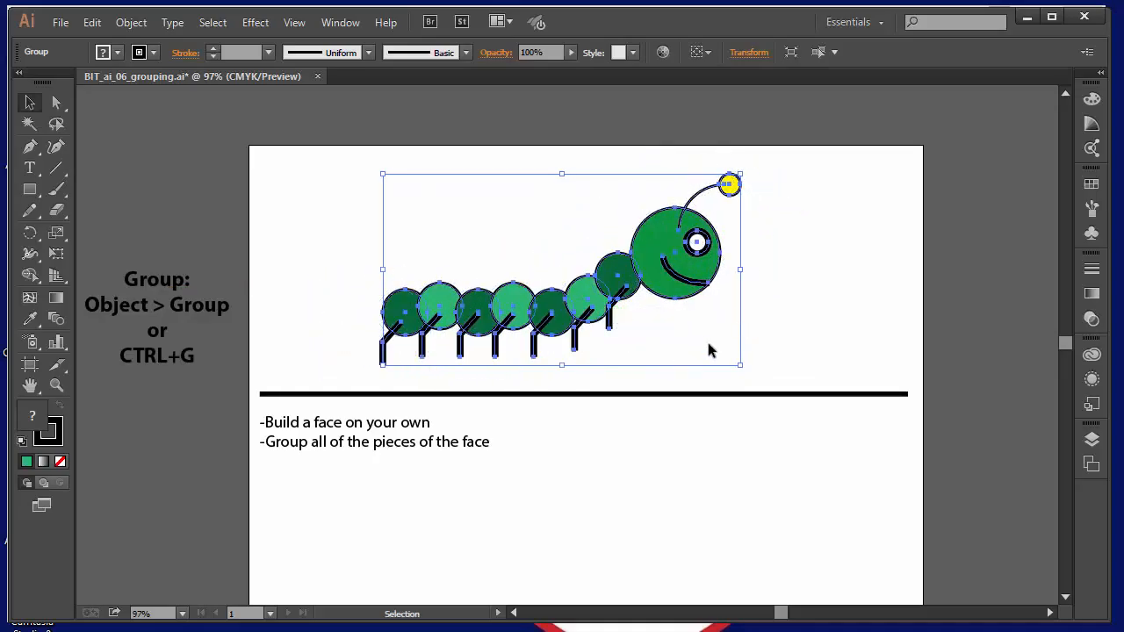
click(828, 328)
drag(586, 320, 784, 291)
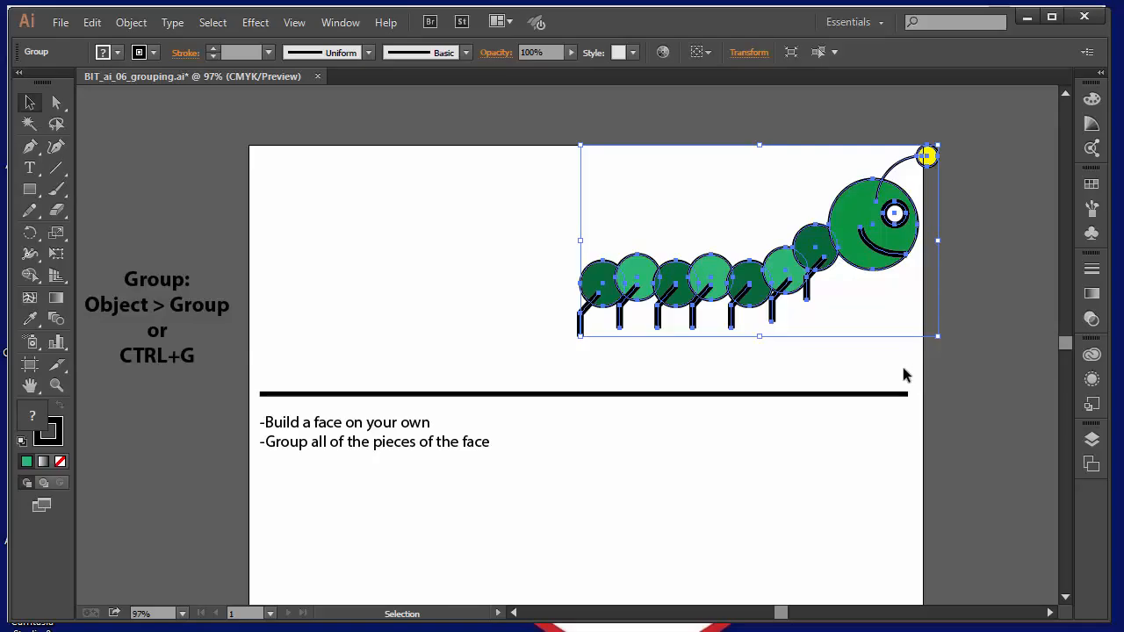
drag(769, 309, 595, 328)
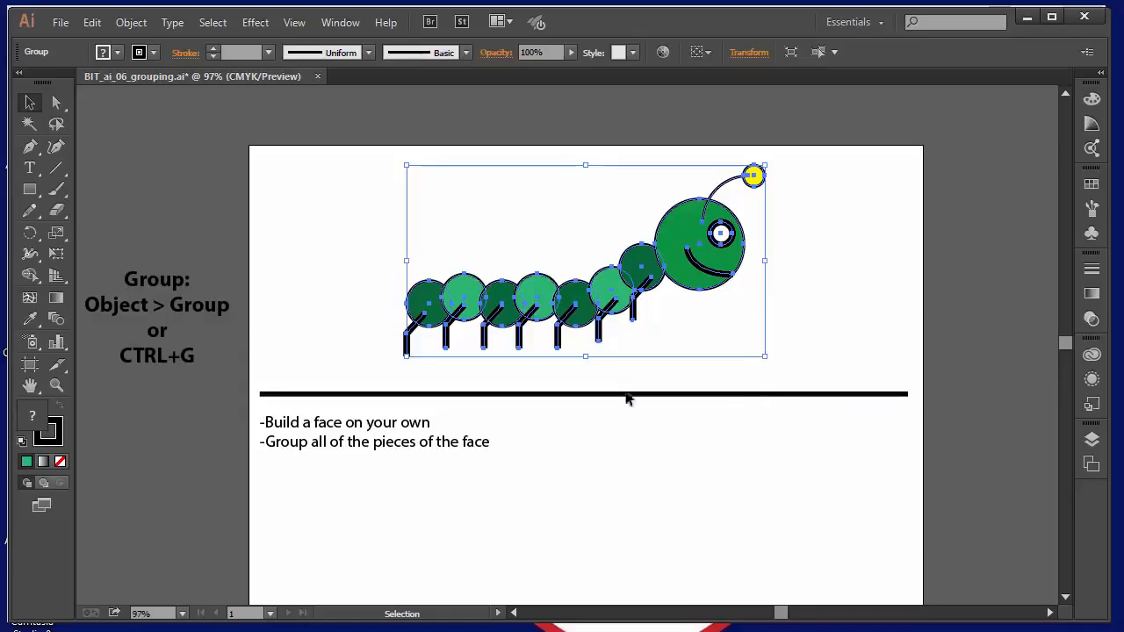
- Delete the two-line instruction text about building and grouping a face below the divider line
key(space)
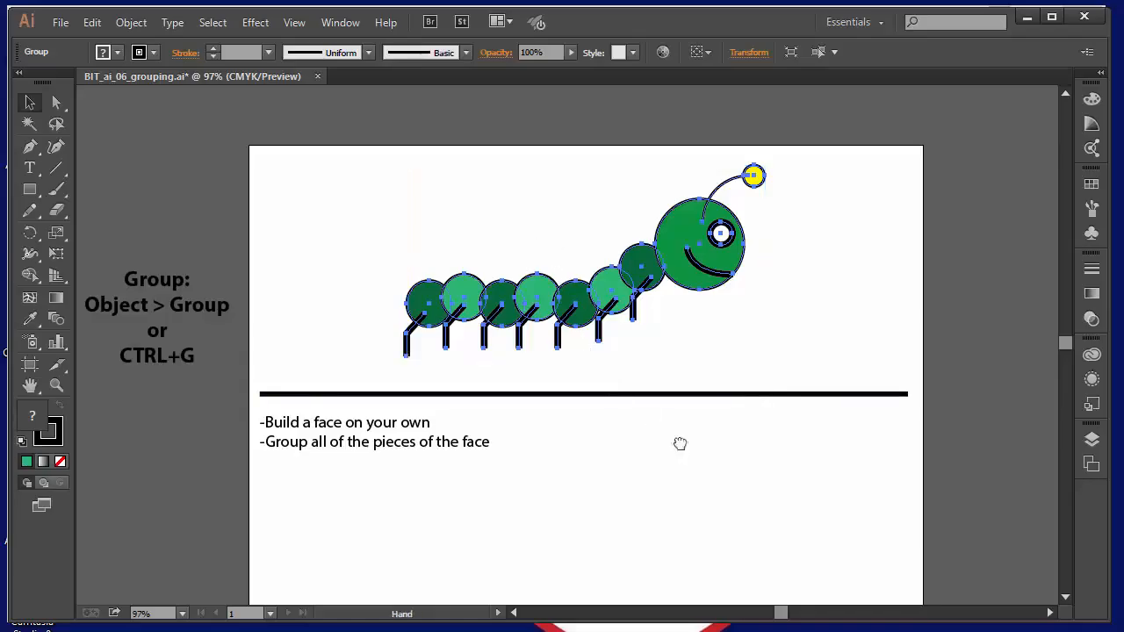
drag(677, 450, 677, 327)
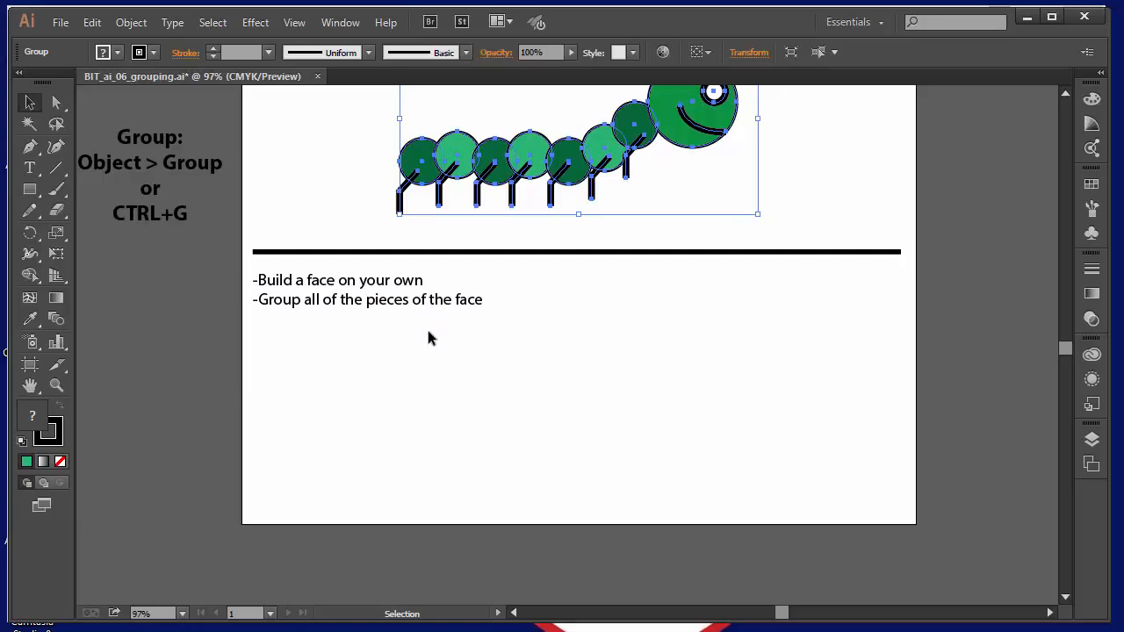
drag(241, 274, 351, 331)
drag(308, 301, 353, 338)
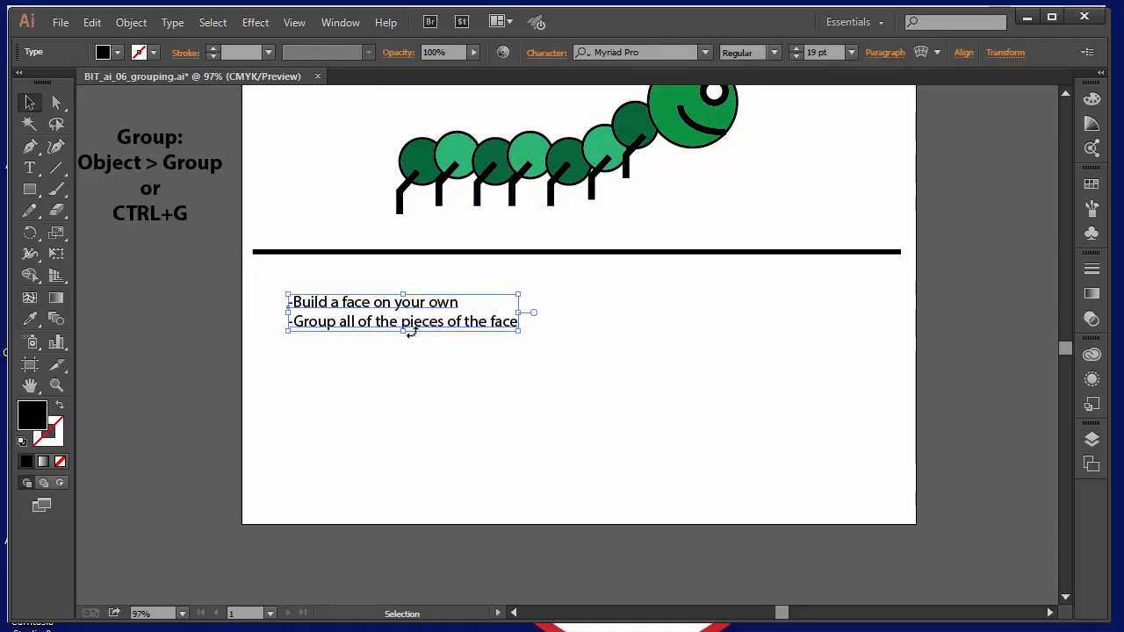
key(Delete)
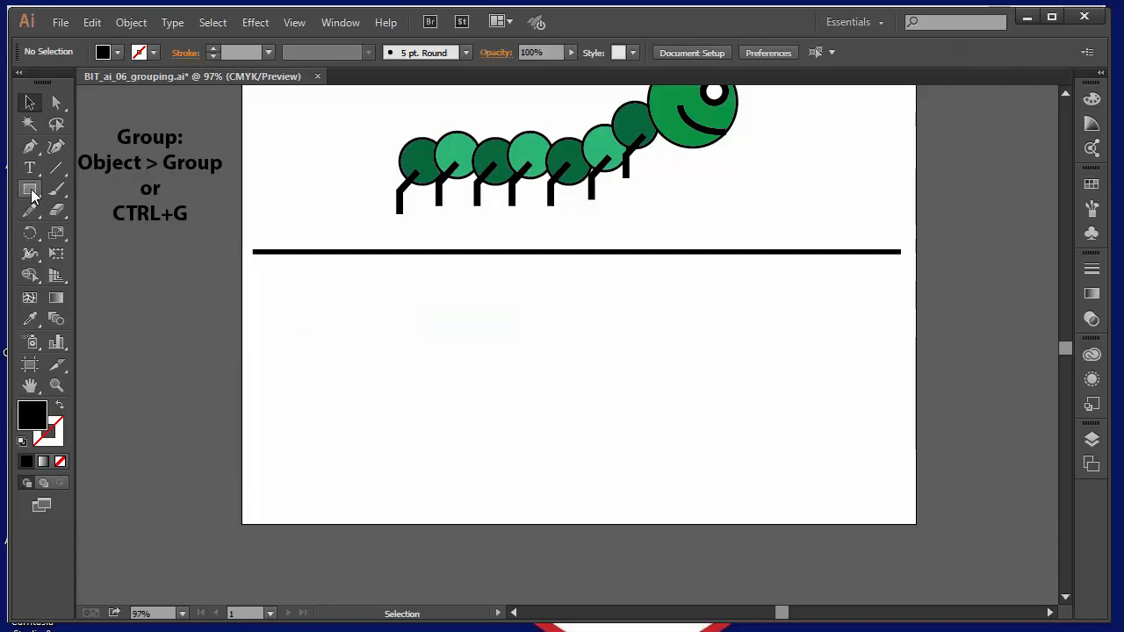
- Draw a large upright ellipse below the divider line as the head, fill it light brown and move it slightly up and left
drag(32, 195, 107, 235)
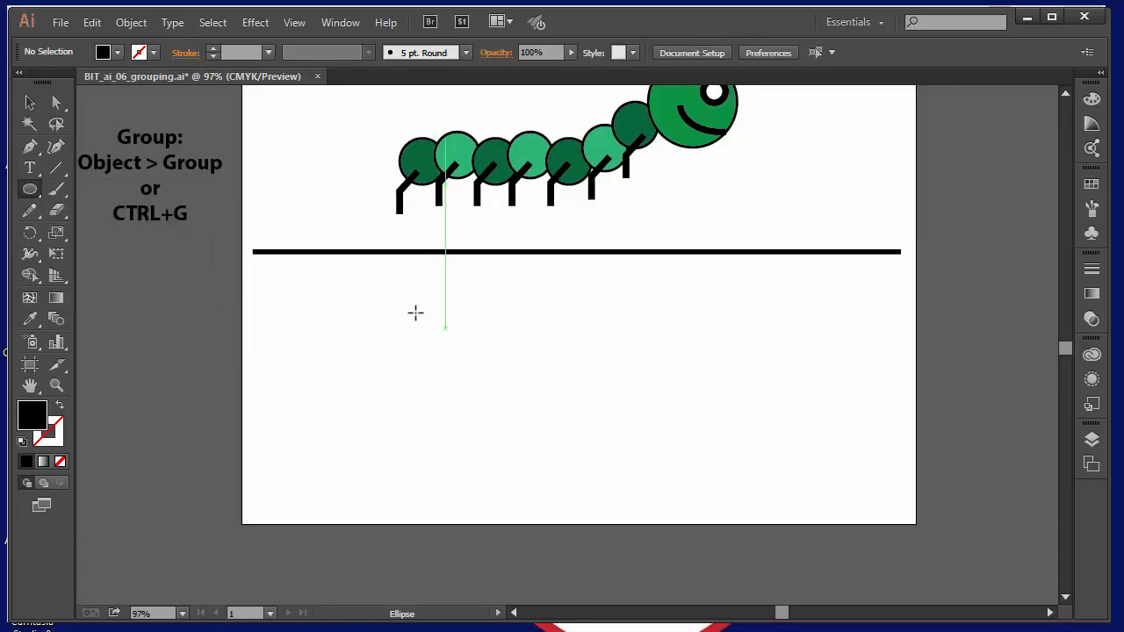
drag(504, 306, 669, 501)
click(117, 54)
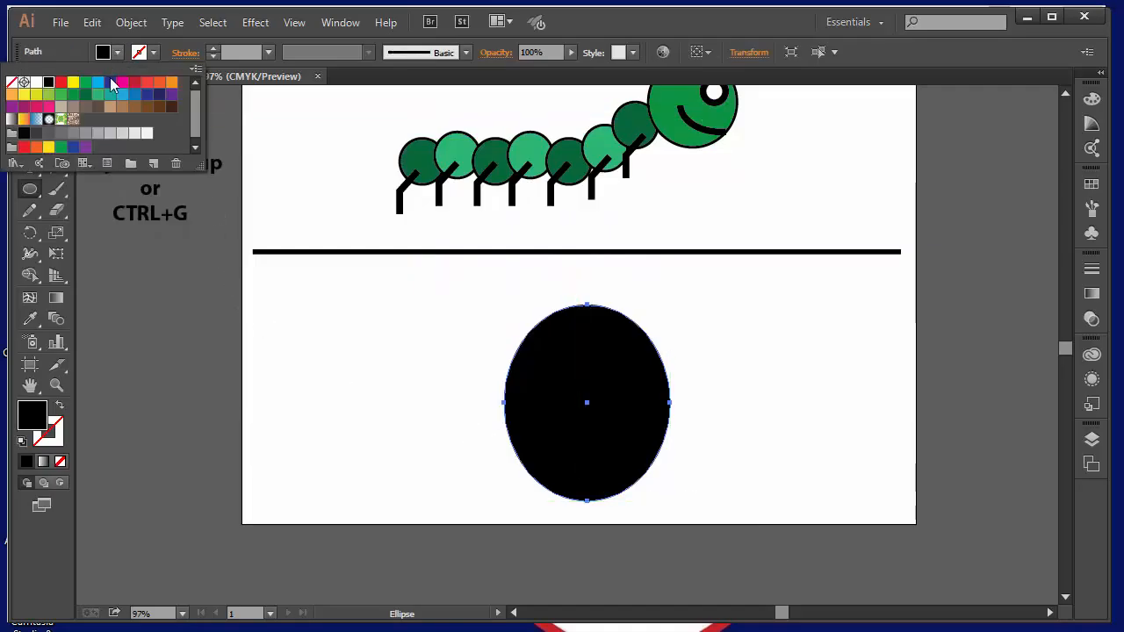
click(110, 106)
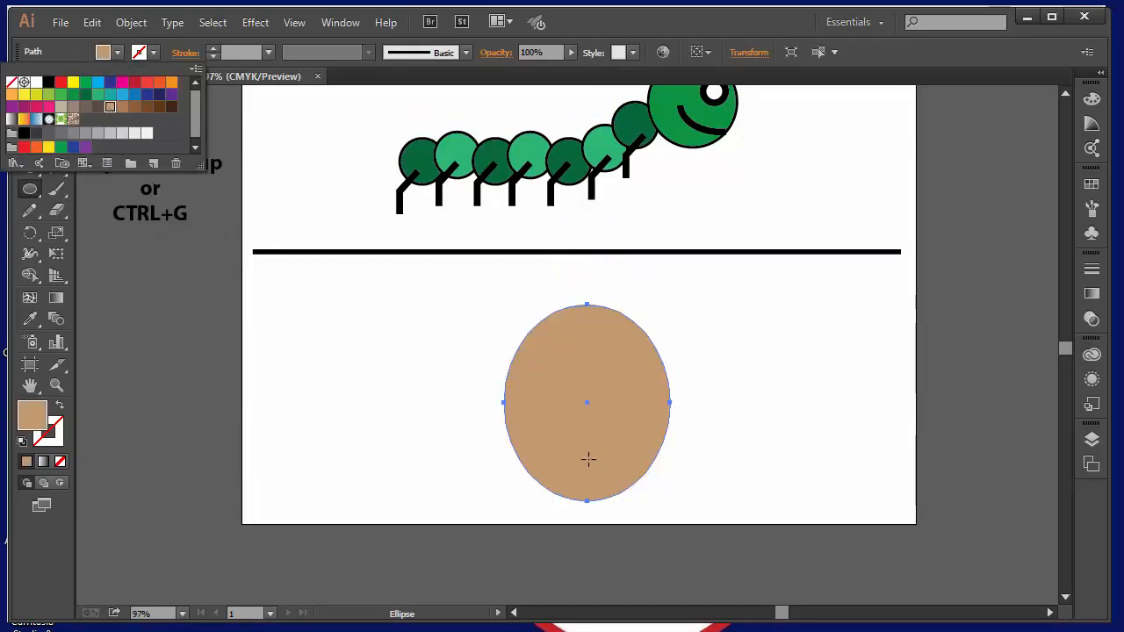
key(v)
drag(607, 431, 550, 407)
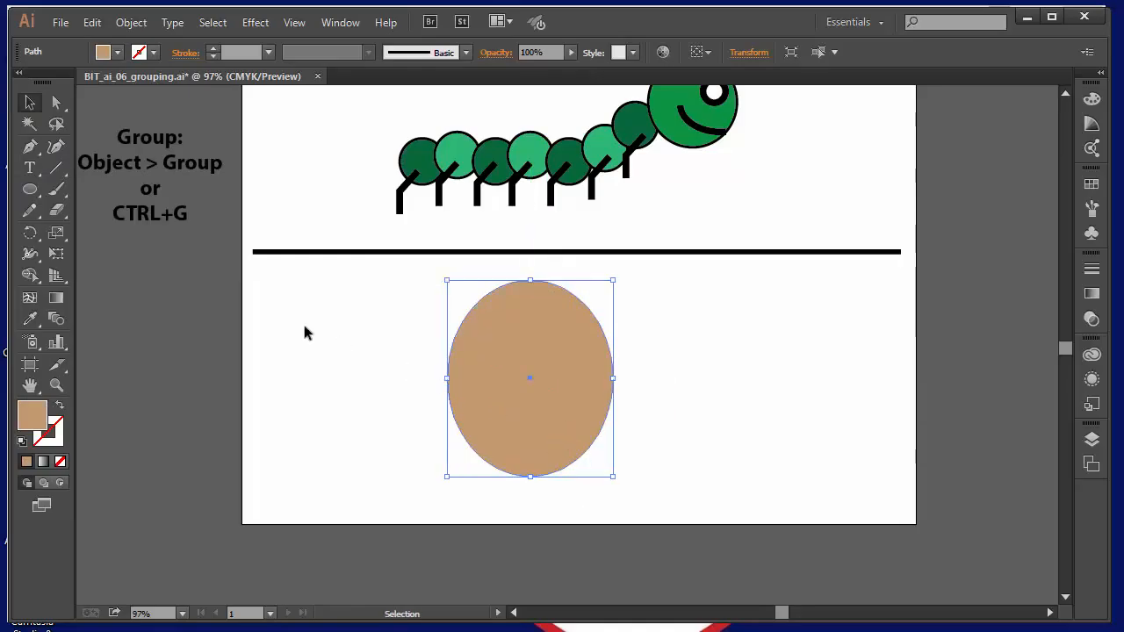
- Draw a small circle beside the head as an eye, with white fill and a 2 pt black stroke
click(29, 188)
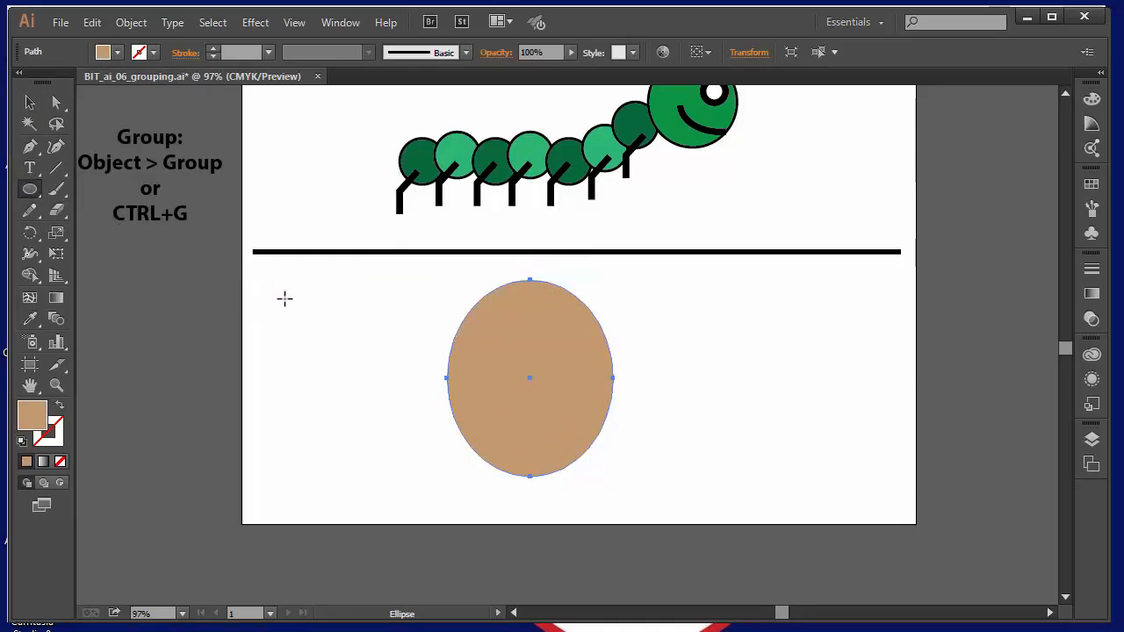
drag(286, 290, 332, 336)
click(116, 52)
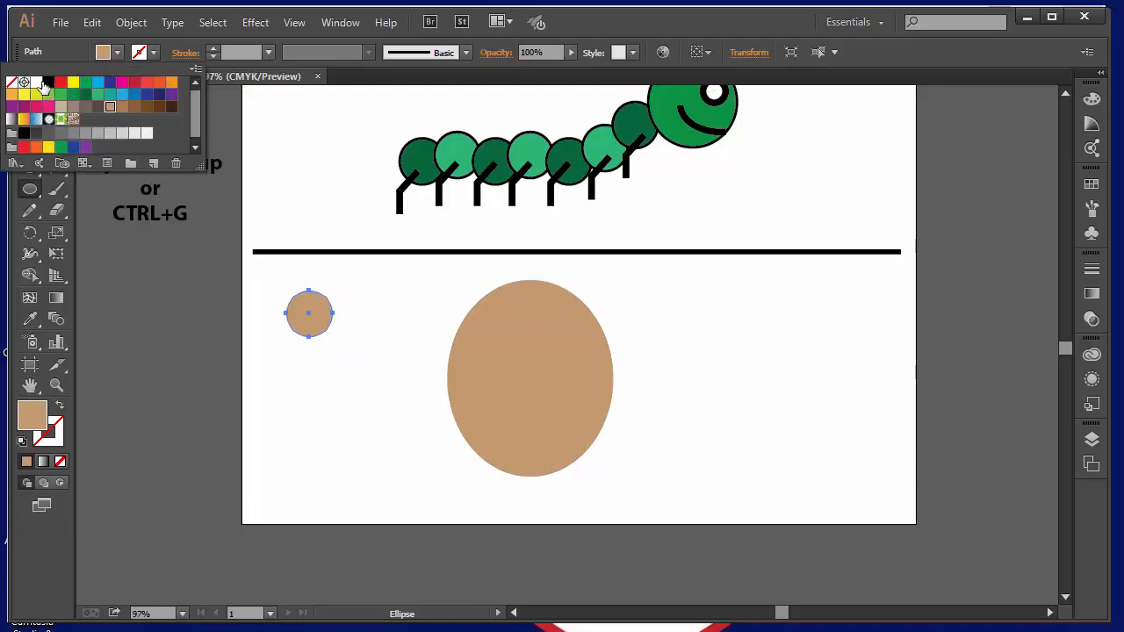
click(36, 82)
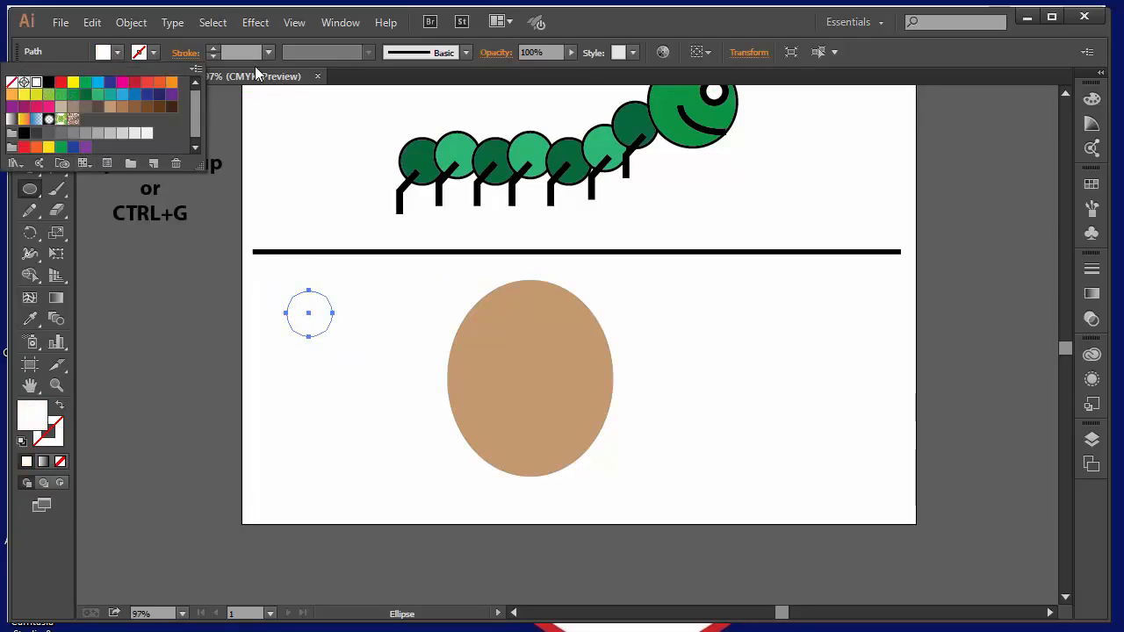
click(212, 50)
click(213, 49)
click(212, 50)
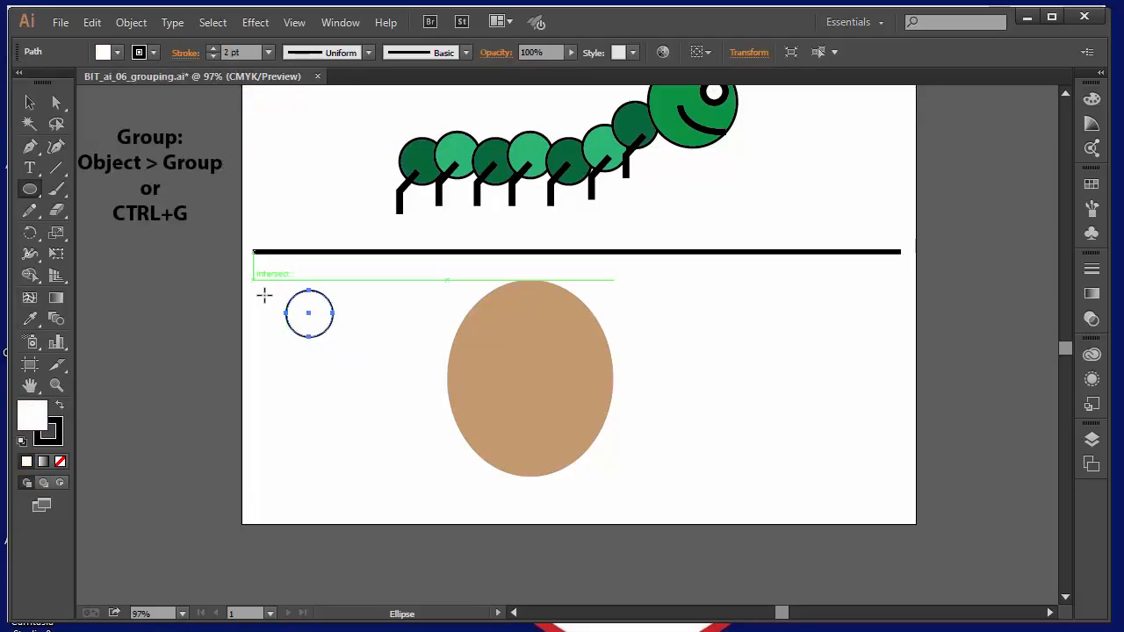
- Place the white eye circle on the upper head, duplicate it directly to the right as the second eye, and deselect
key(v)
drag(316, 337, 560, 350)
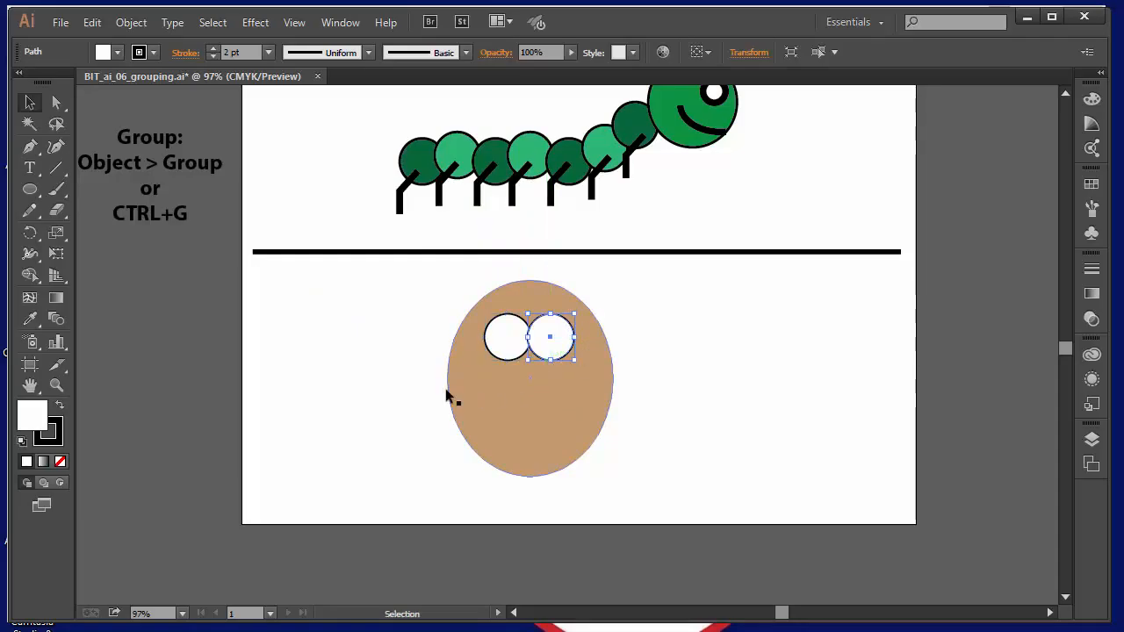
click(173, 291)
- Draw a tiny black-filled circle as a pupil and place one copy at the inner side of each eye
click(29, 189)
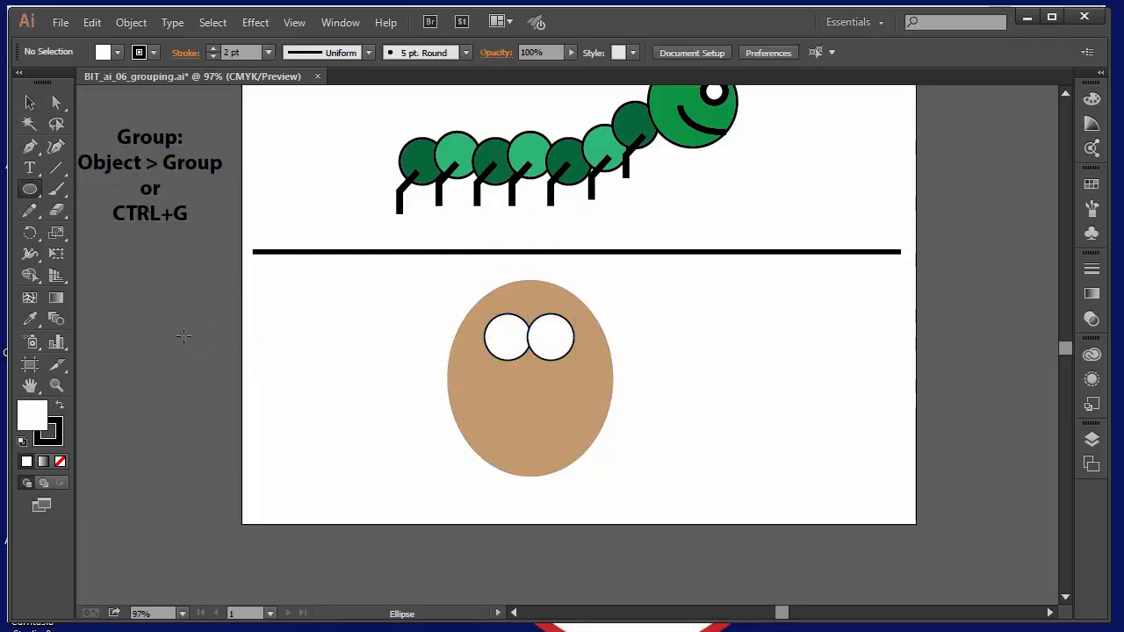
drag(181, 331, 186, 339)
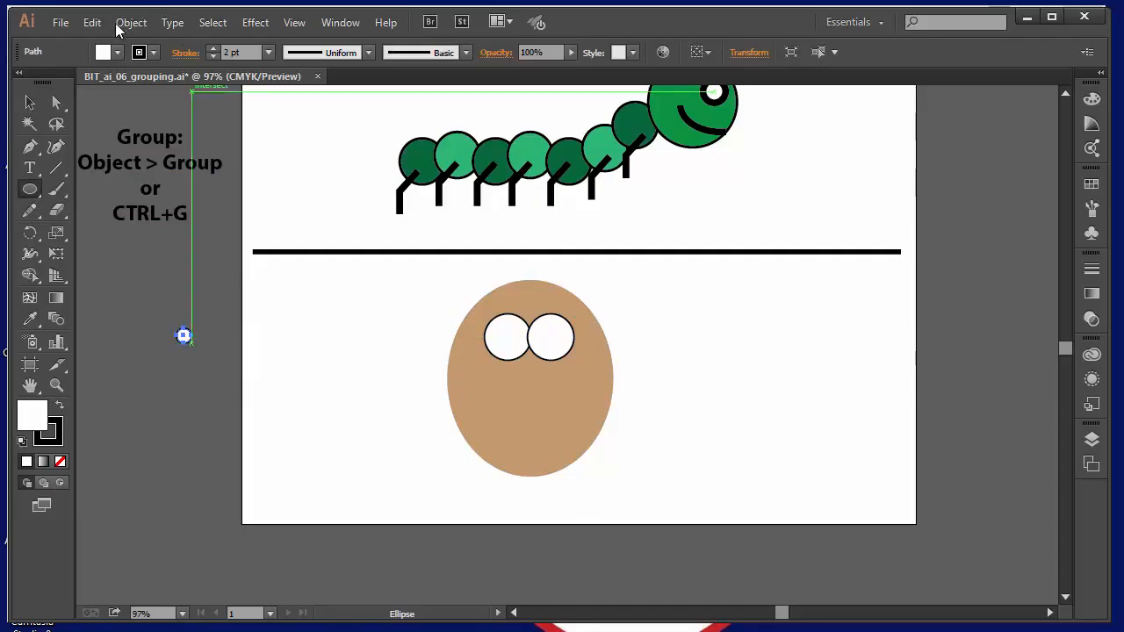
click(120, 53)
click(48, 83)
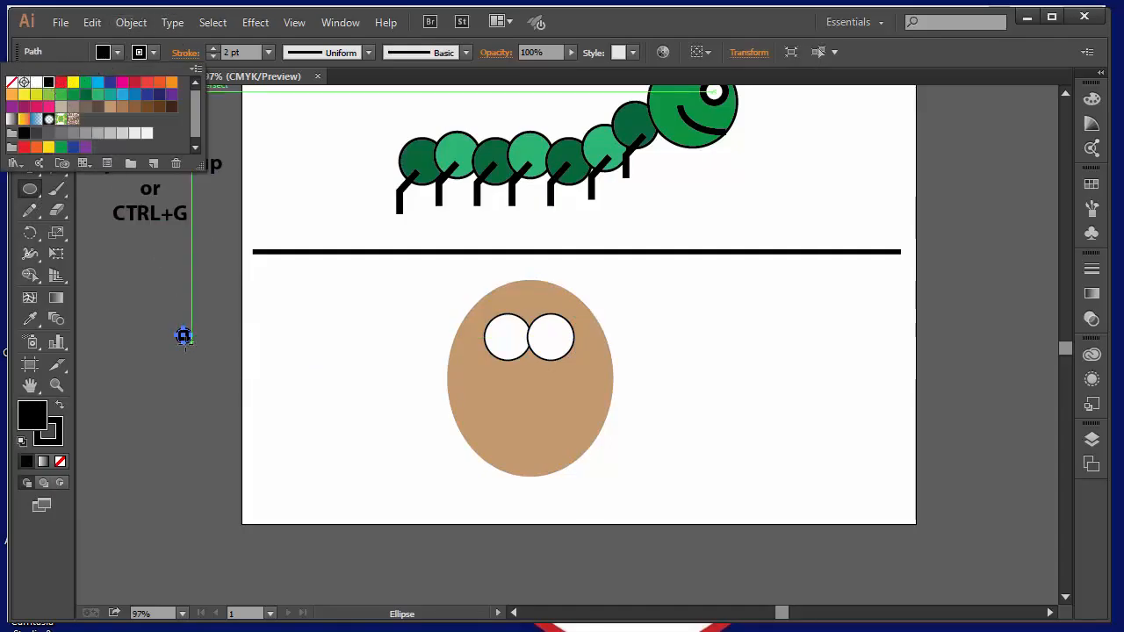
key(v)
click(164, 379)
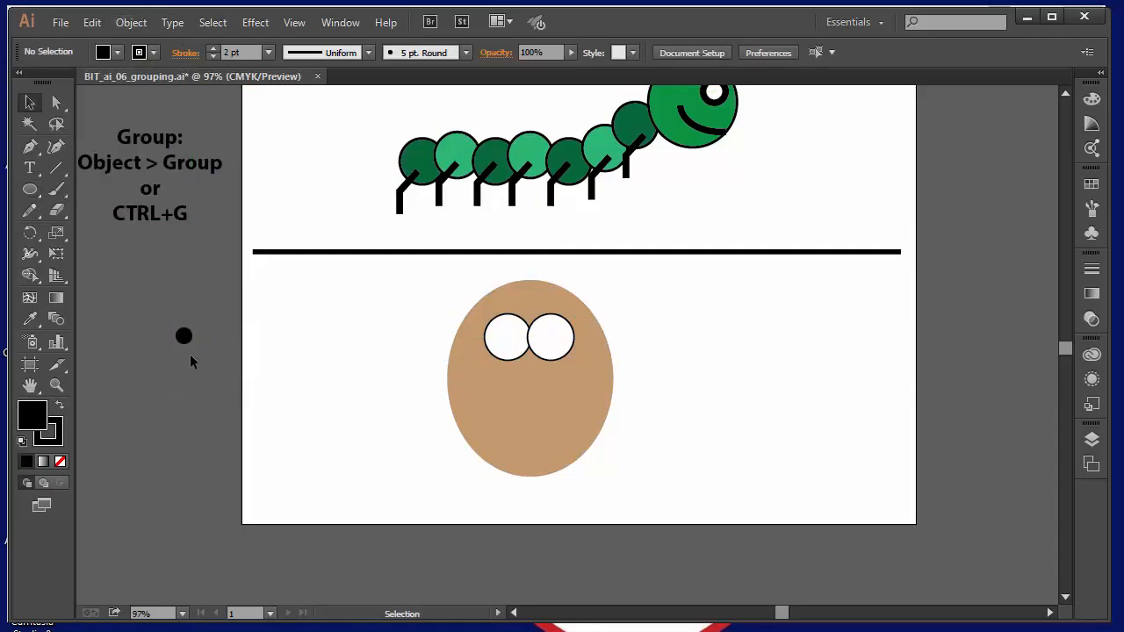
drag(183, 335, 538, 341)
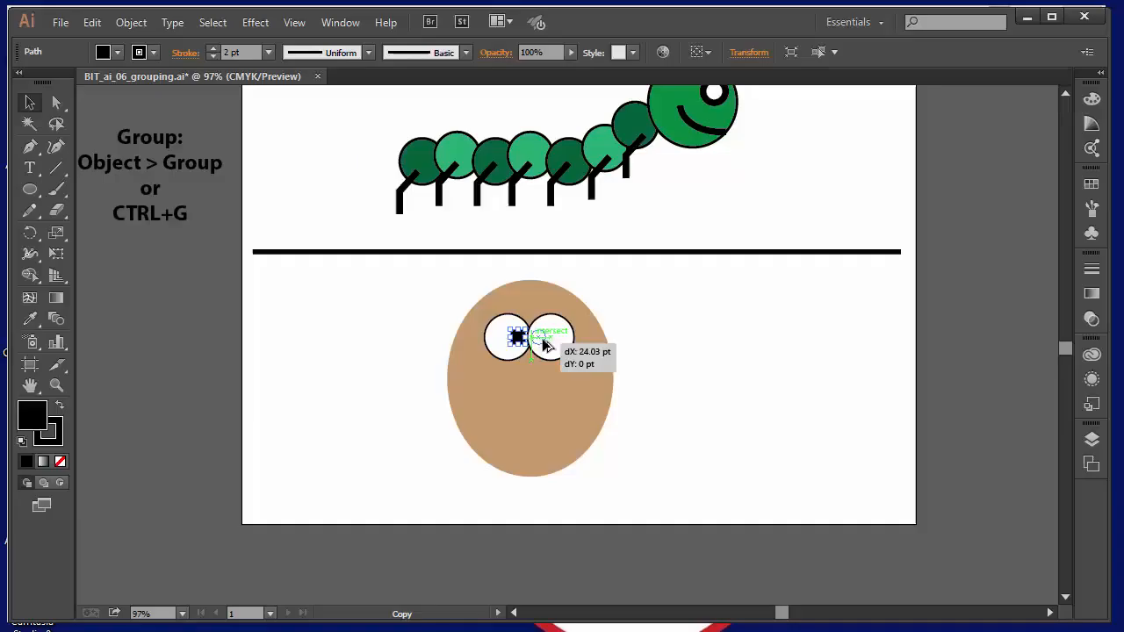
click(345, 376)
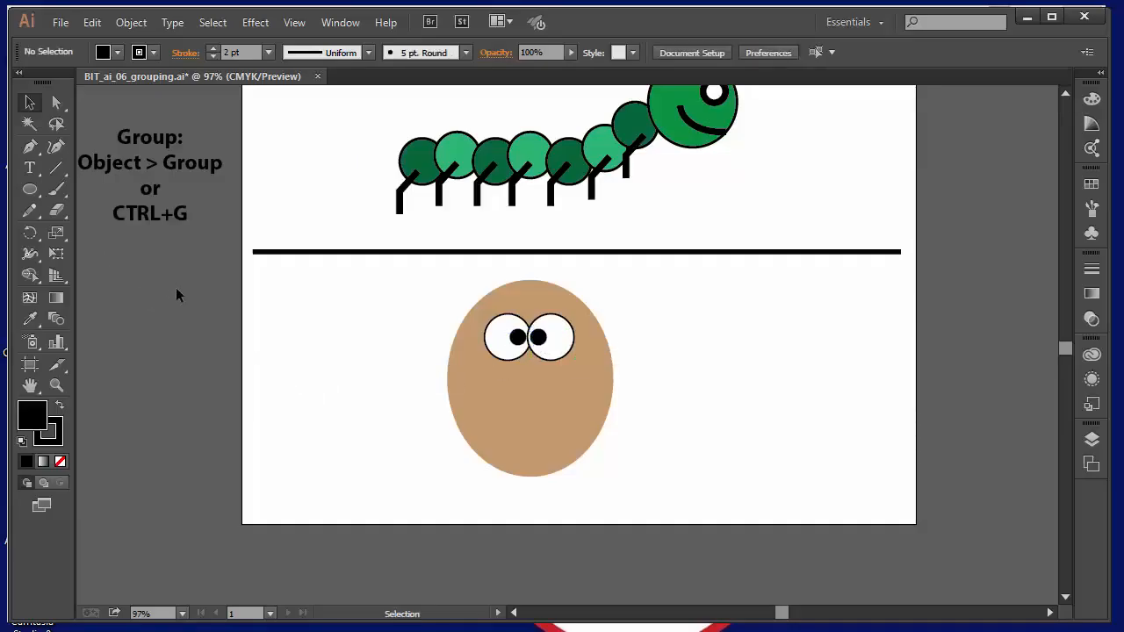
- Paint a curved black nose below the eyes with the Paintbrush, and draw a flat black-filled ellipse beneath it as the mouth
click(59, 189)
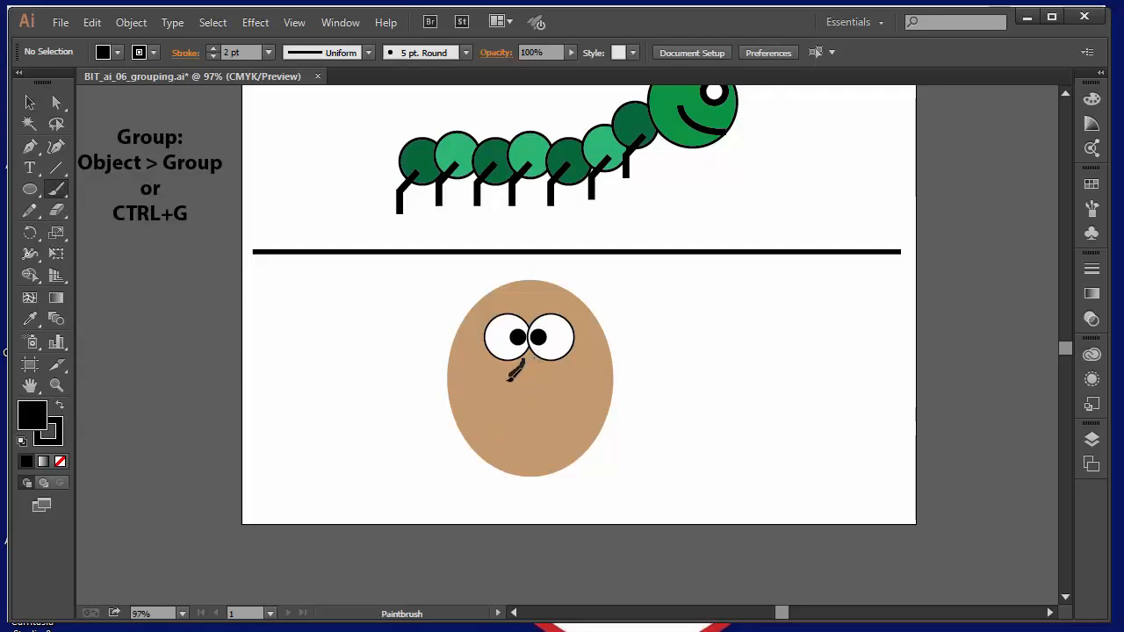
mouse_move(508, 379)
mouse_down()
mouse_move(501, 405)
mouse_move(527, 409)
mouse_up()
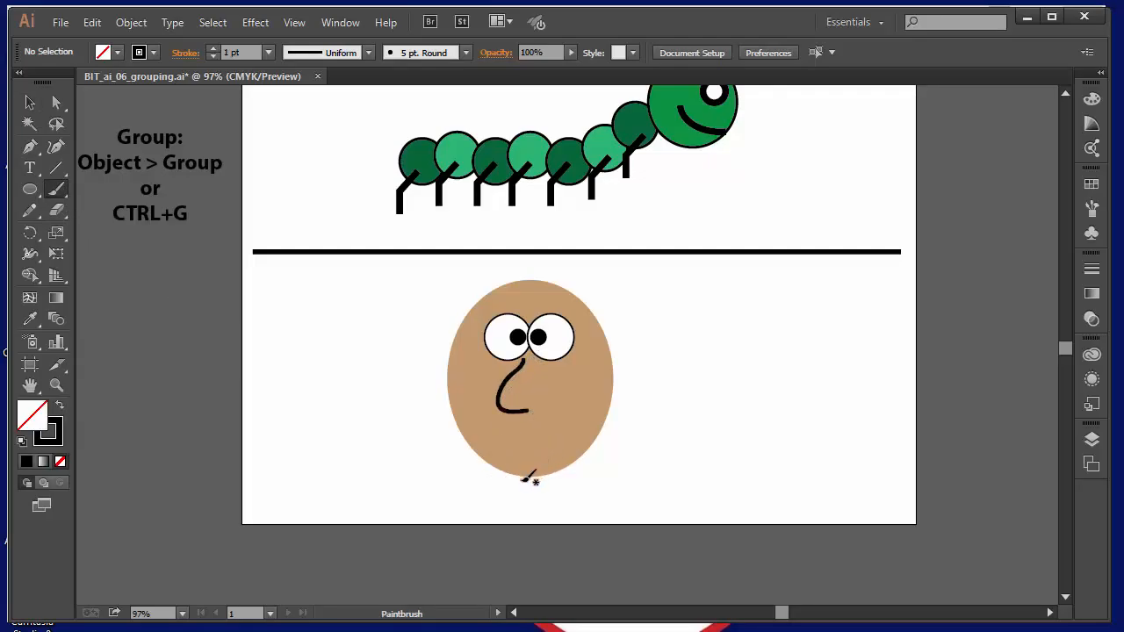
click(30, 189)
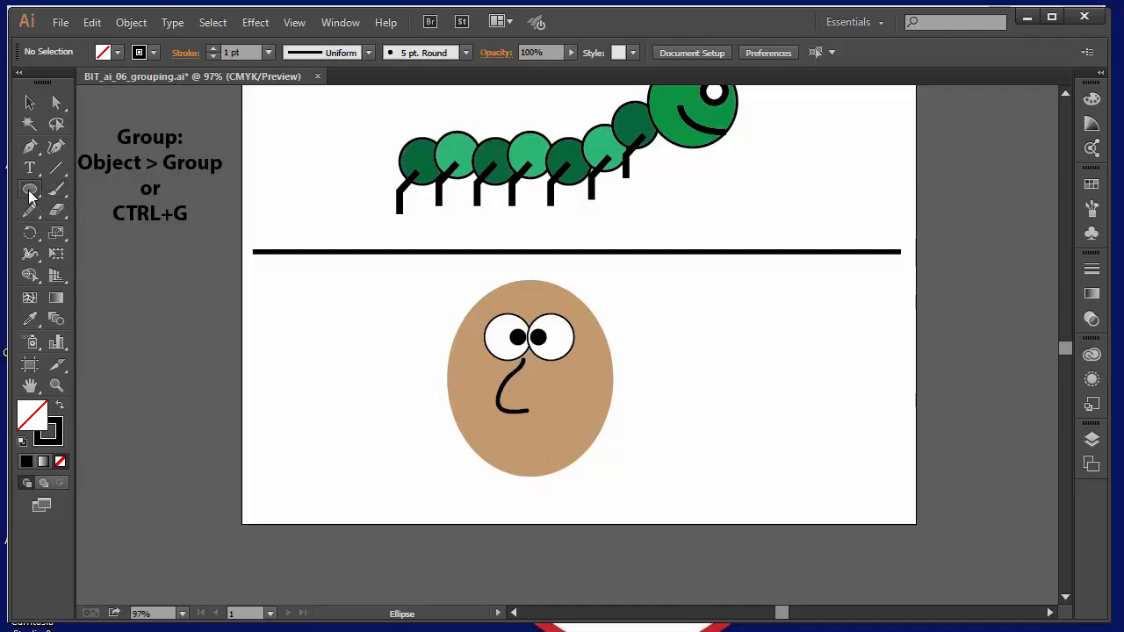
drag(485, 425, 575, 454)
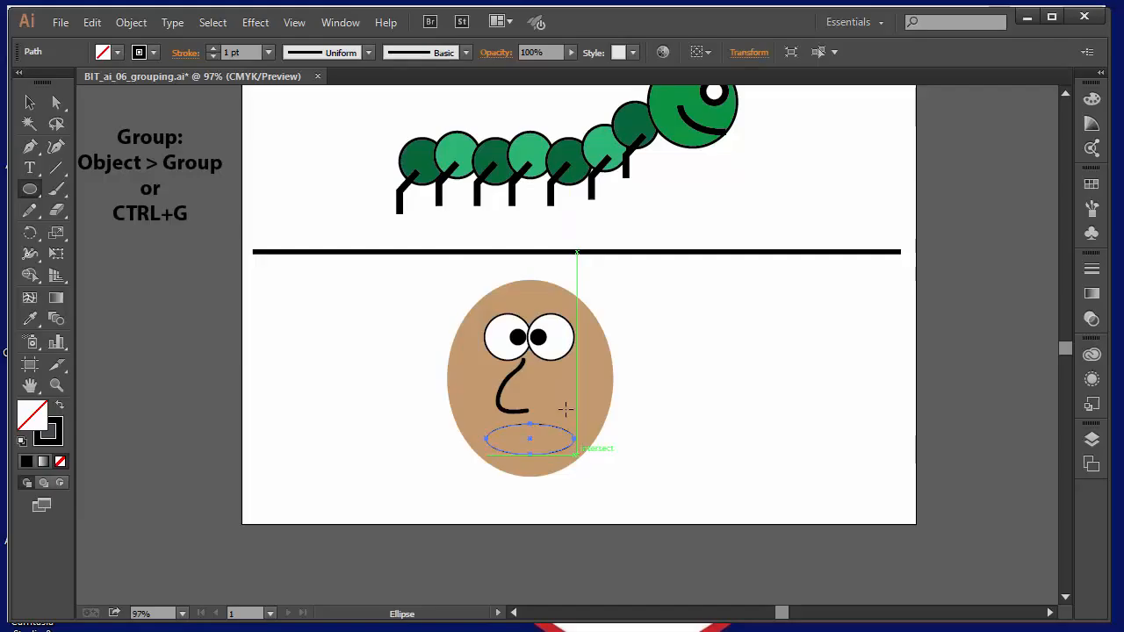
click(118, 53)
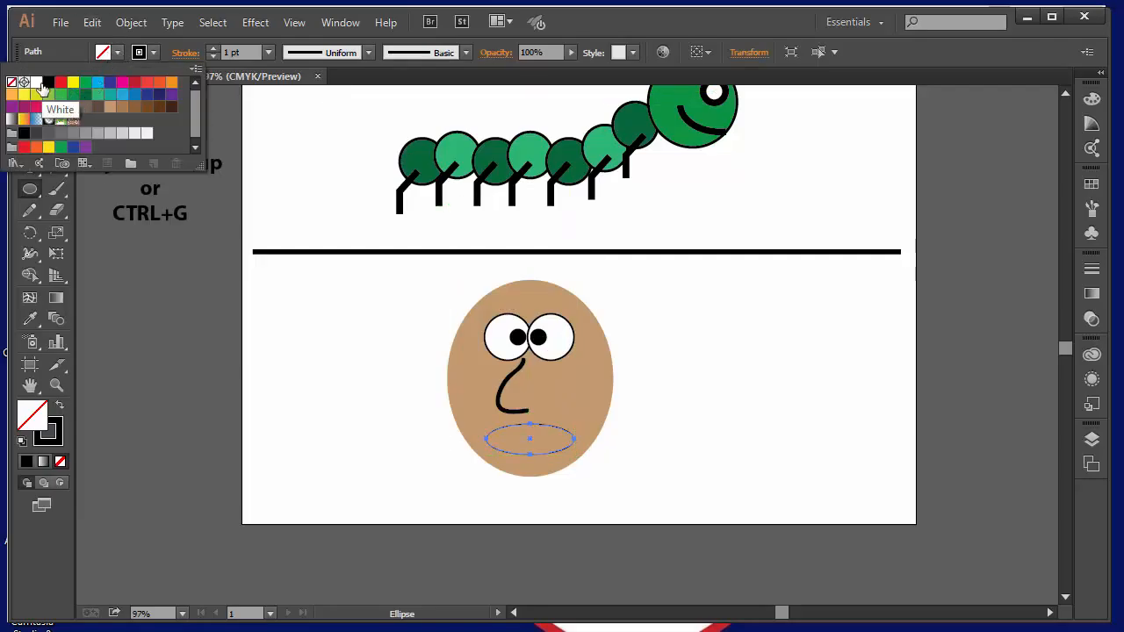
click(48, 83)
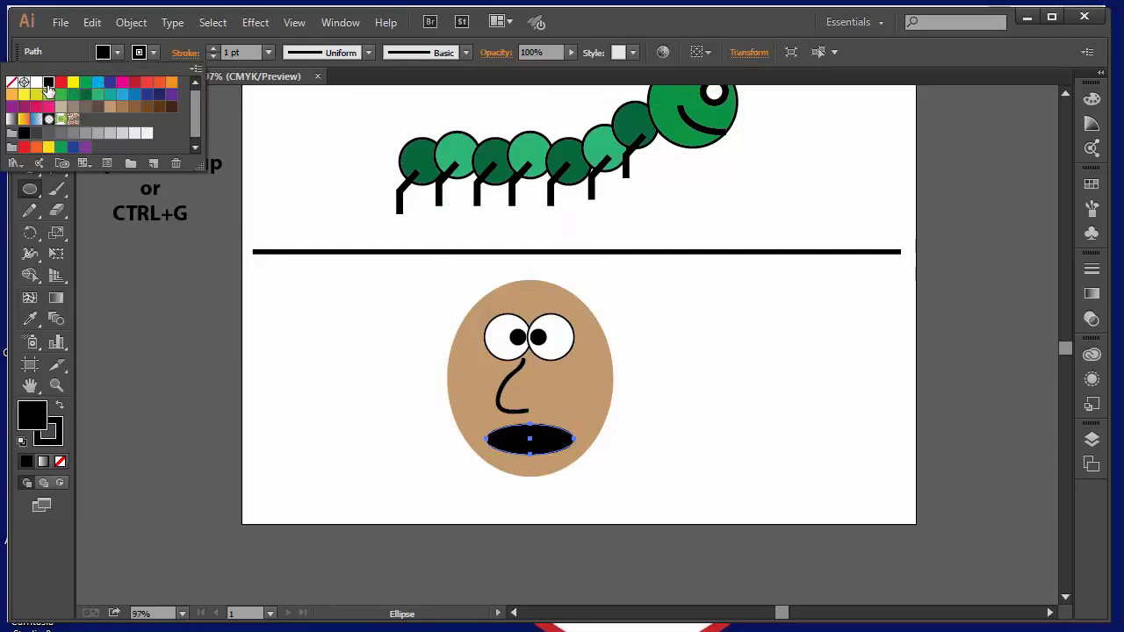
- Draw a small upright ellipse overlapping the left edge of the head as an ear and send it behind the face
key(v)
click(167, 297)
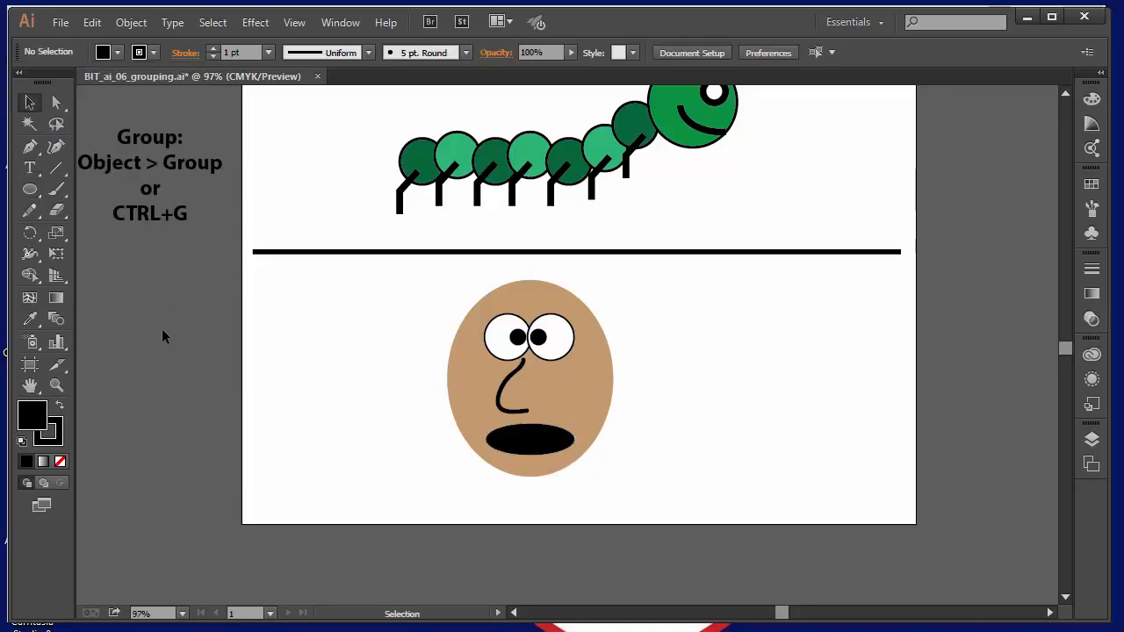
click(29, 191)
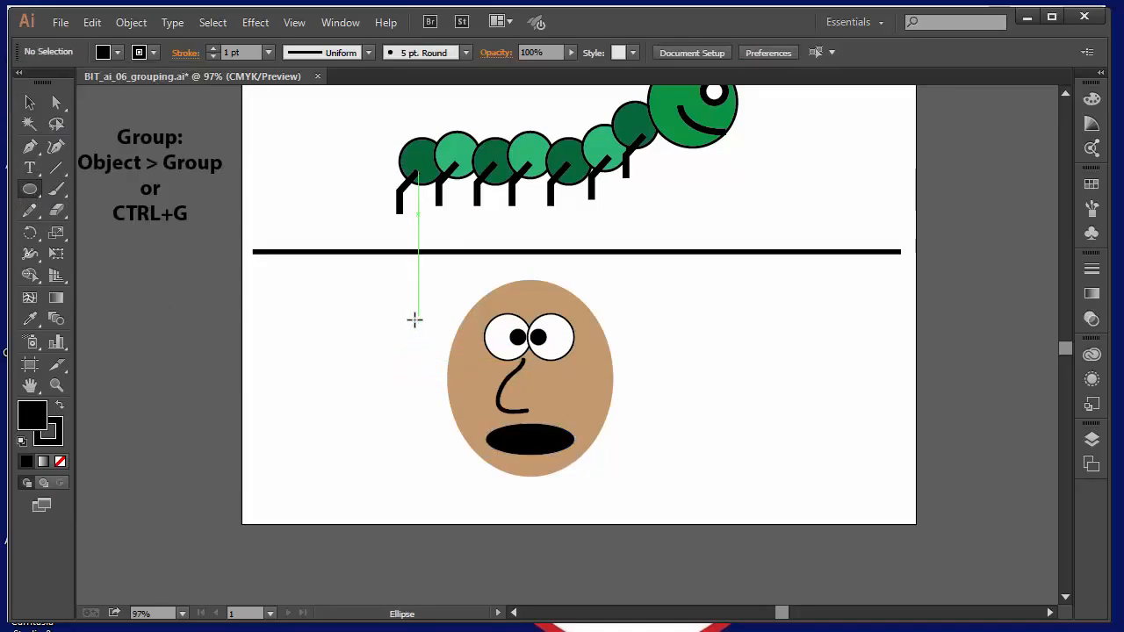
drag(422, 314, 452, 362)
key(v)
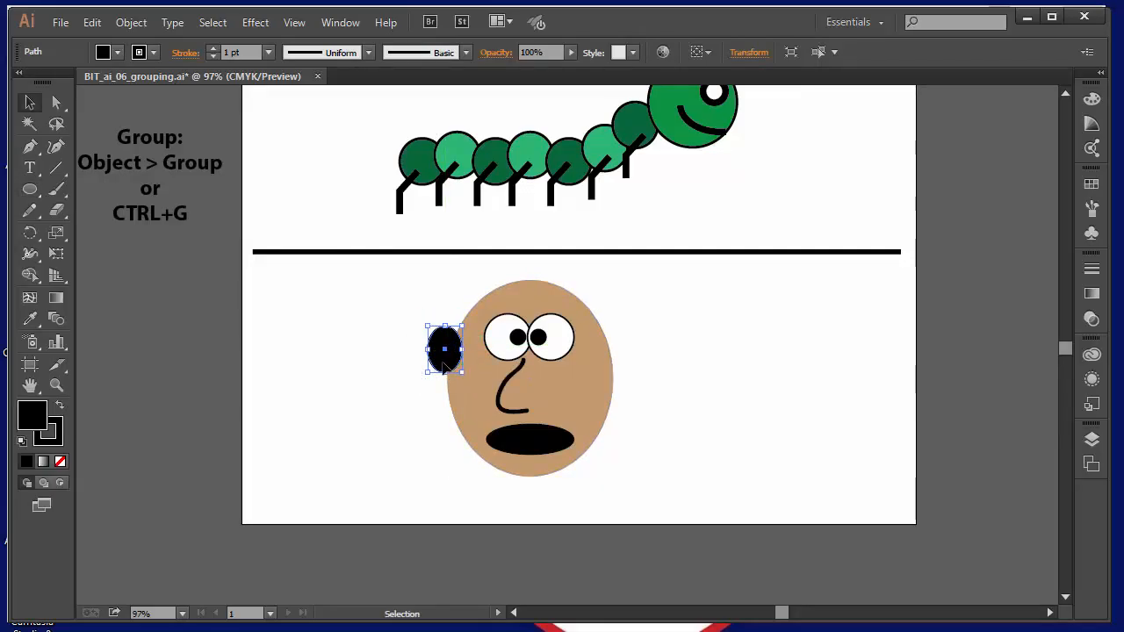
right_click(442, 360)
mouse_move(485, 610)
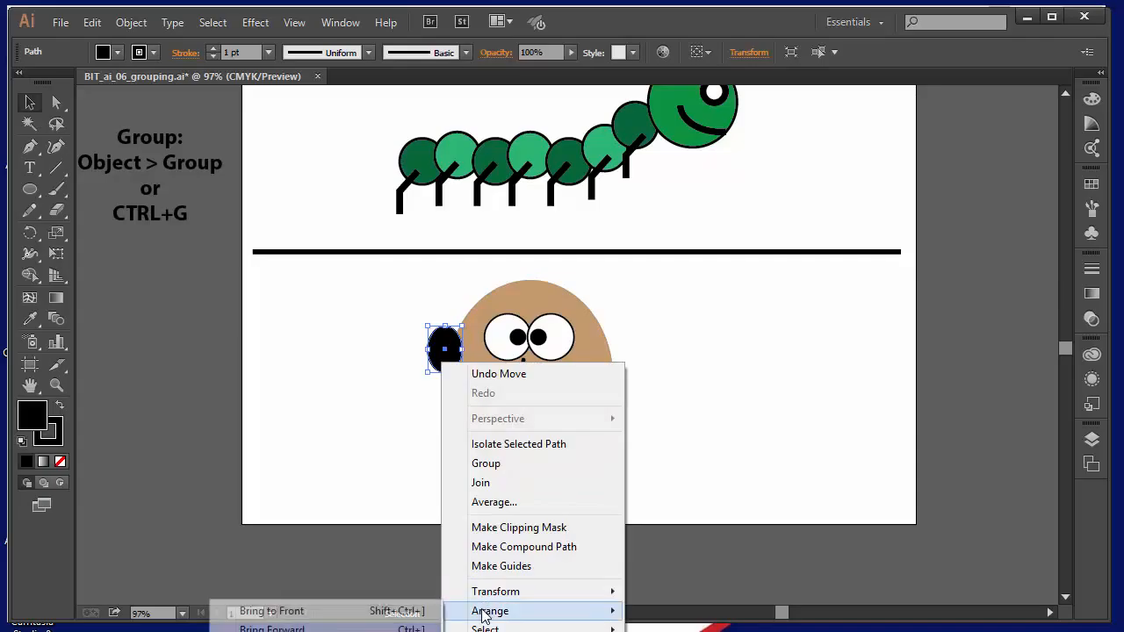
click(331, 626)
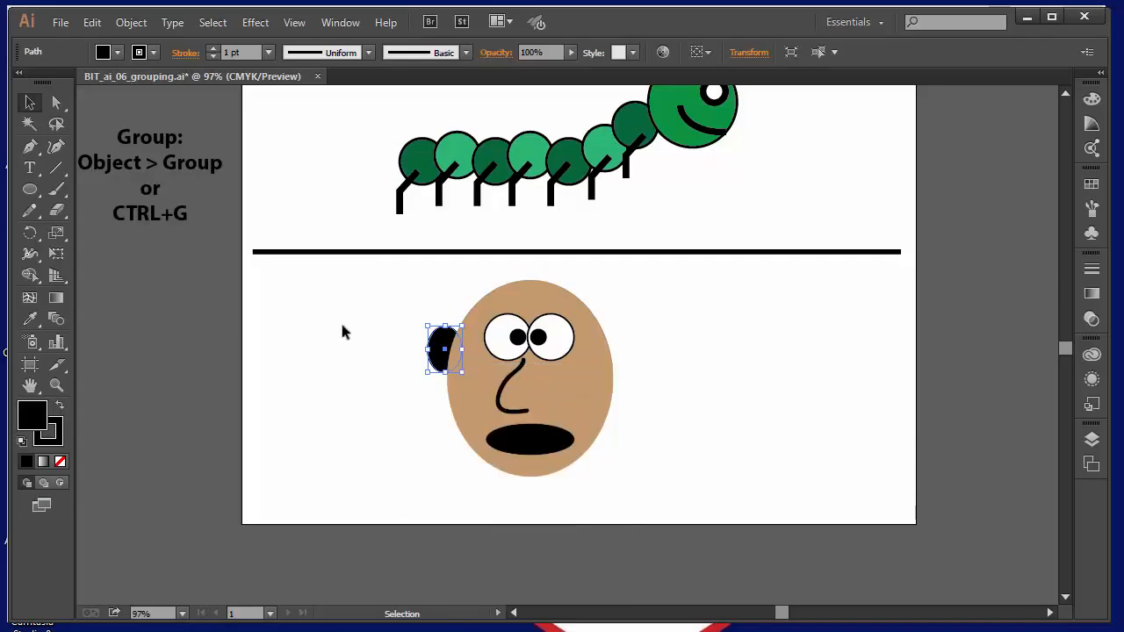
- Give the ear the same tan fill as the head and a 3 pt black stroke, and deselect it
click(117, 52)
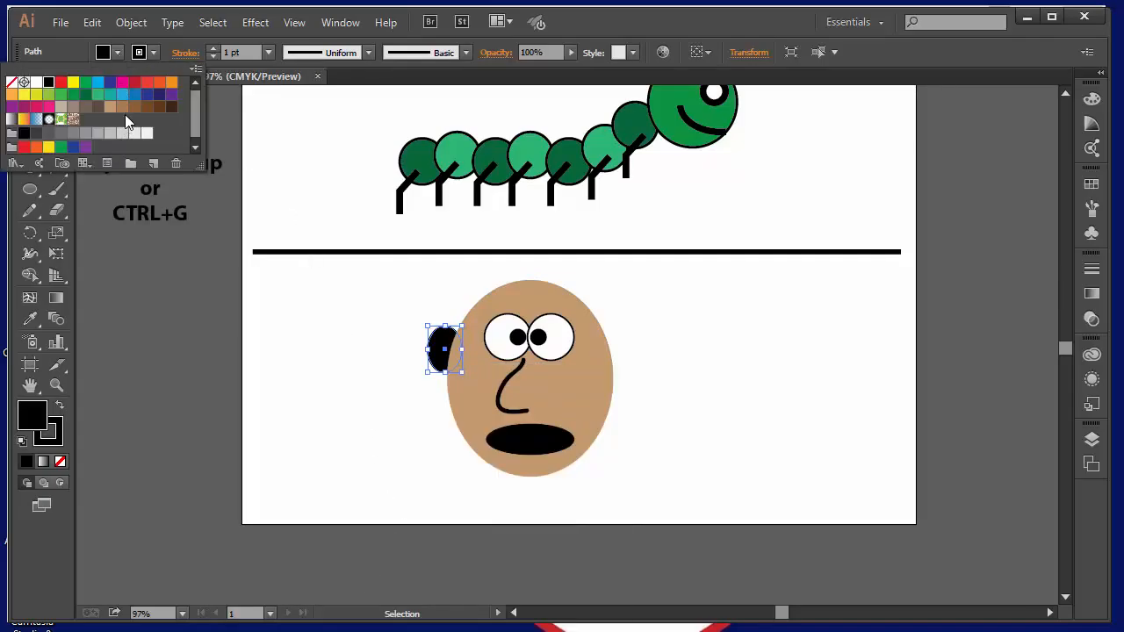
click(110, 106)
click(296, 360)
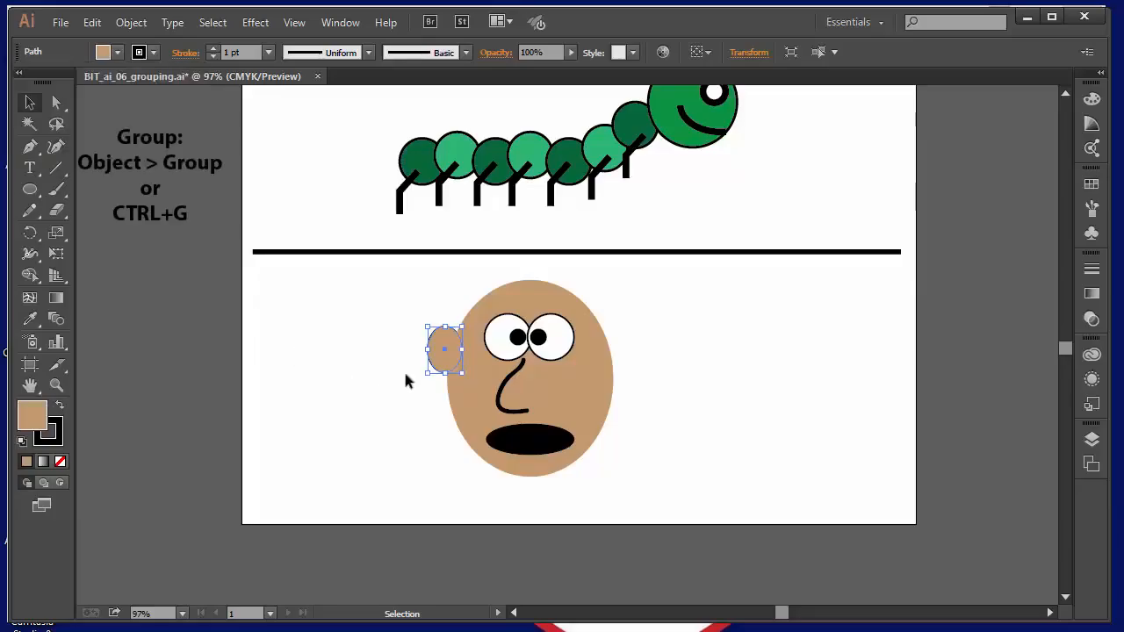
click(214, 48)
click(347, 378)
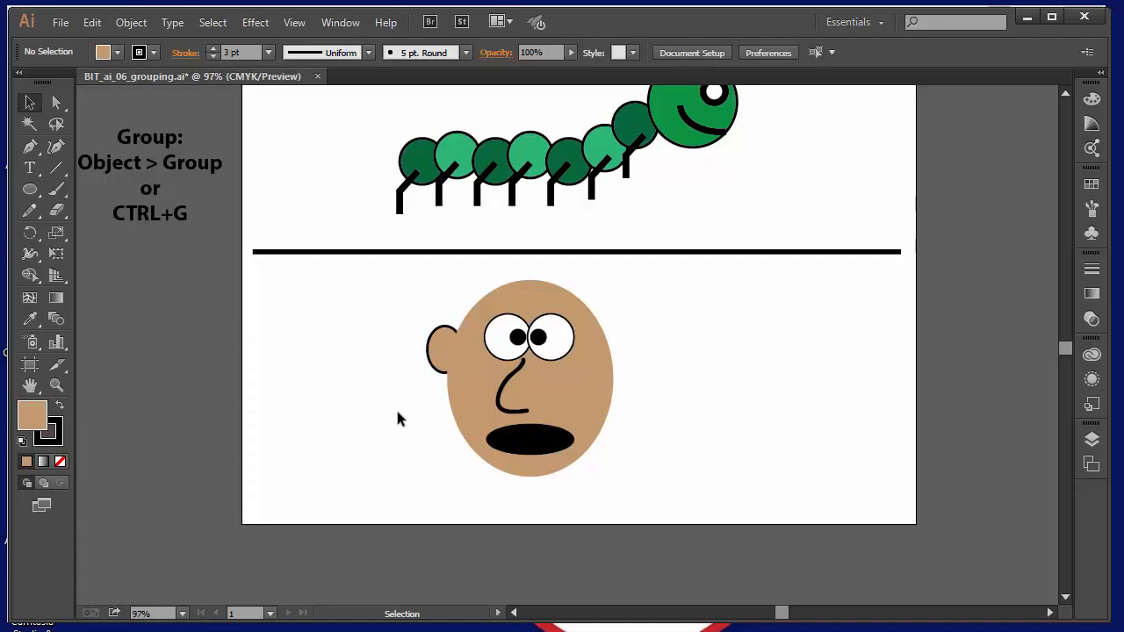
- Duplicate the ear onto the opposite side of the head, and give the head ellipse a 3 pt black stroke
drag(441, 367, 611, 370)
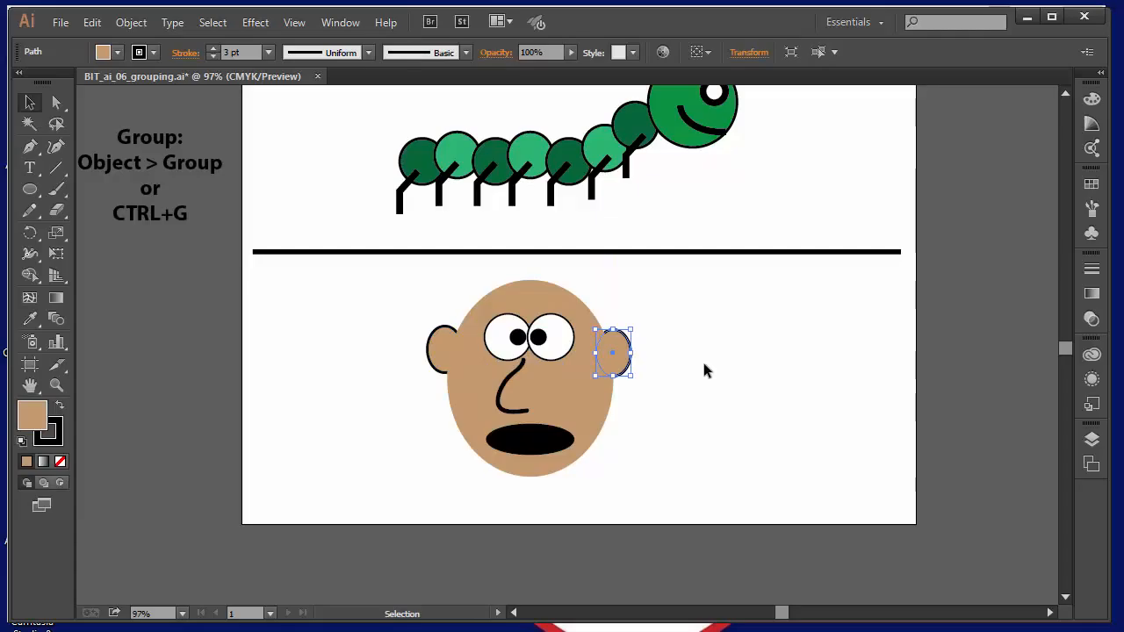
click(704, 365)
click(546, 293)
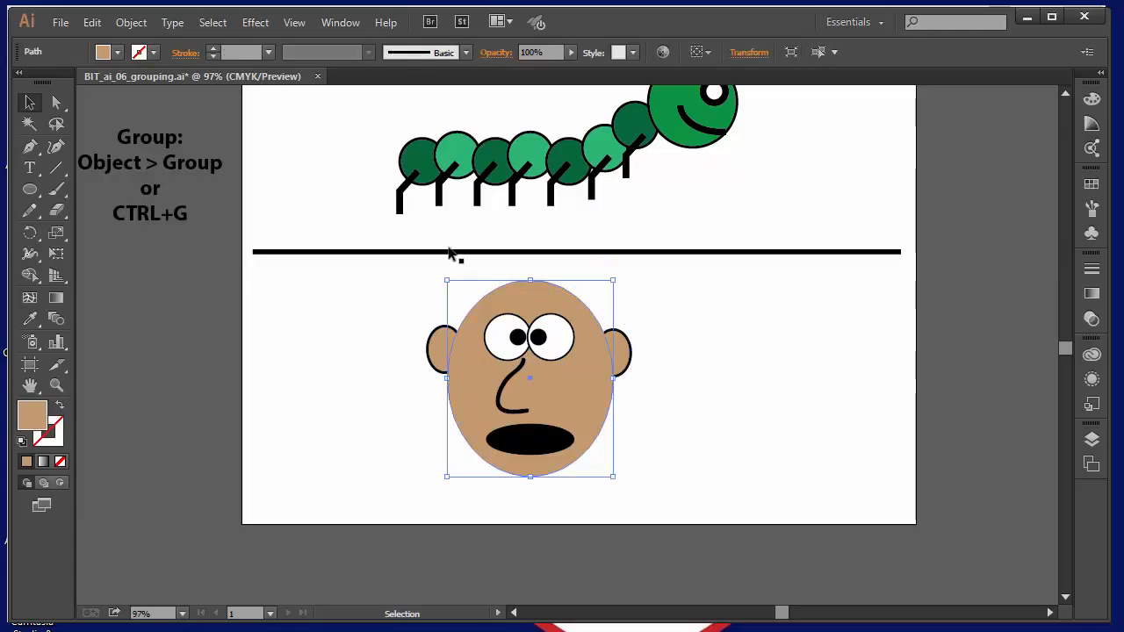
click(211, 49)
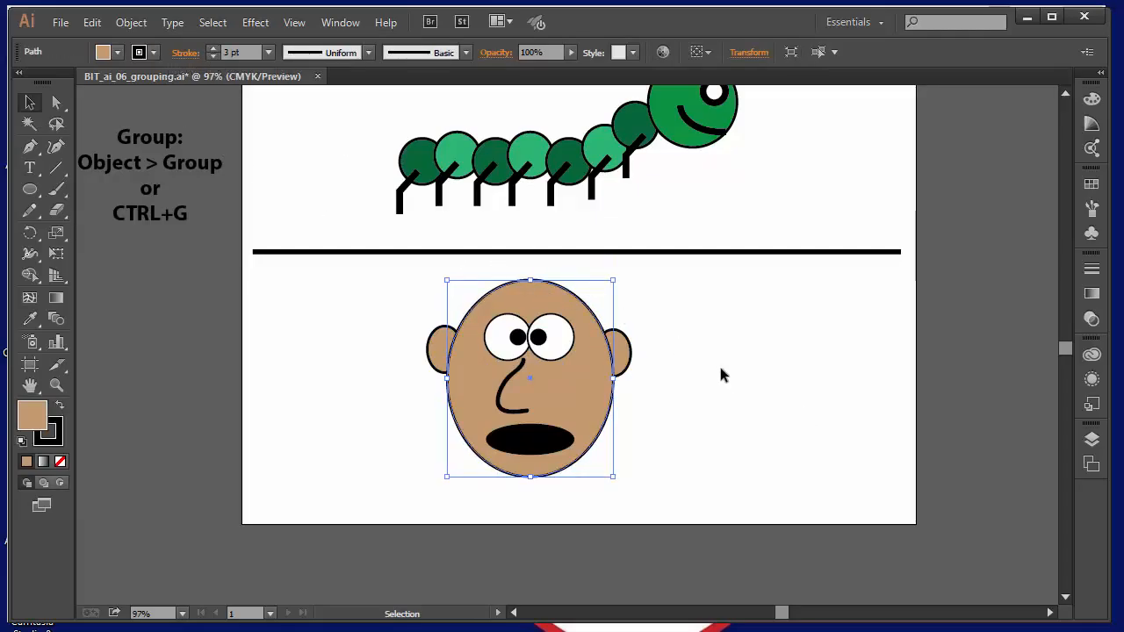
click(742, 431)
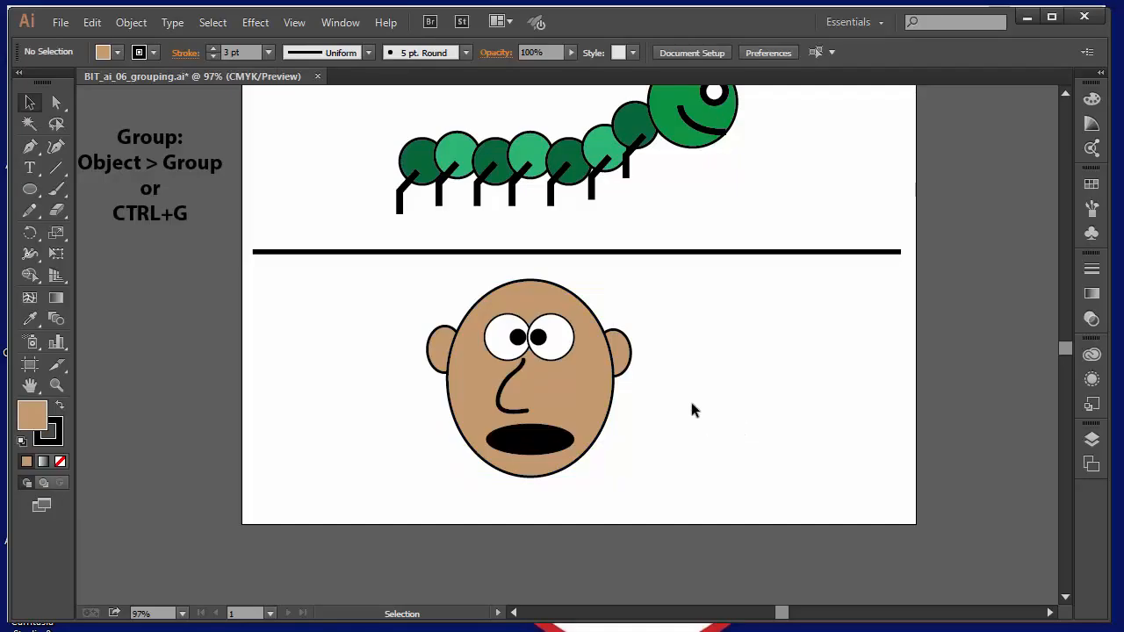
- Paint five curly black hair strokes fanning out from the top of the head with the Paintbrush
click(57, 190)
mouse_move(479, 303)
mouse_down()
mouse_move(460, 277)
mouse_move(439, 270)
mouse_move(425, 282)
mouse_up()
mouse_move(507, 291)
mouse_down()
mouse_move(492, 269)
mouse_move(465, 267)
mouse_up()
mouse_move(528, 287)
mouse_down()
mouse_move(560, 269)
mouse_move(602, 277)
mouse_up()
mouse_move(568, 300)
mouse_down()
mouse_move(596, 288)
mouse_move(612, 299)
mouse_move(615, 288)
mouse_move(642, 296)
mouse_move(619, 309)
mouse_move(653, 312)
mouse_up()
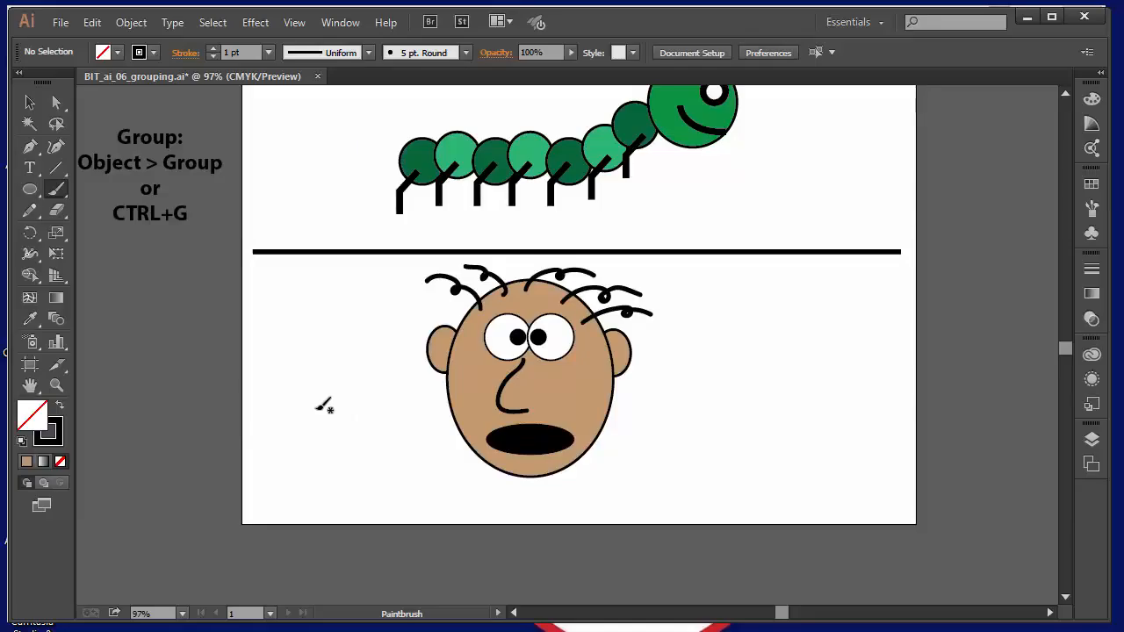
- Try moving the ungrouped head ellipse to the right side of the artboard, and undo the move
click(29, 102)
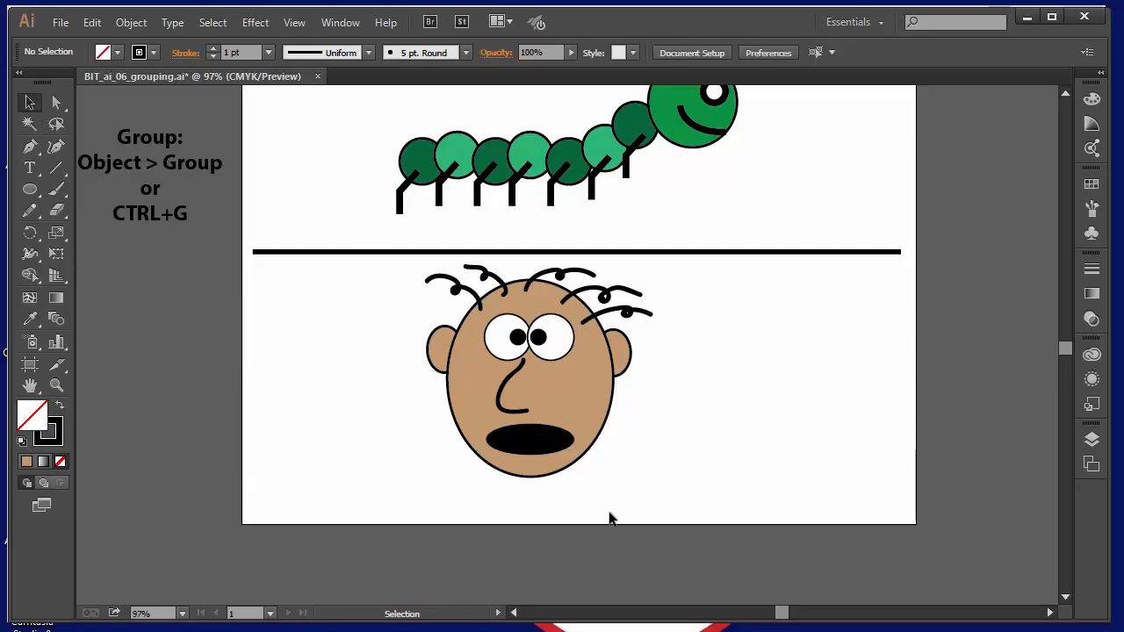
drag(572, 395, 860, 401)
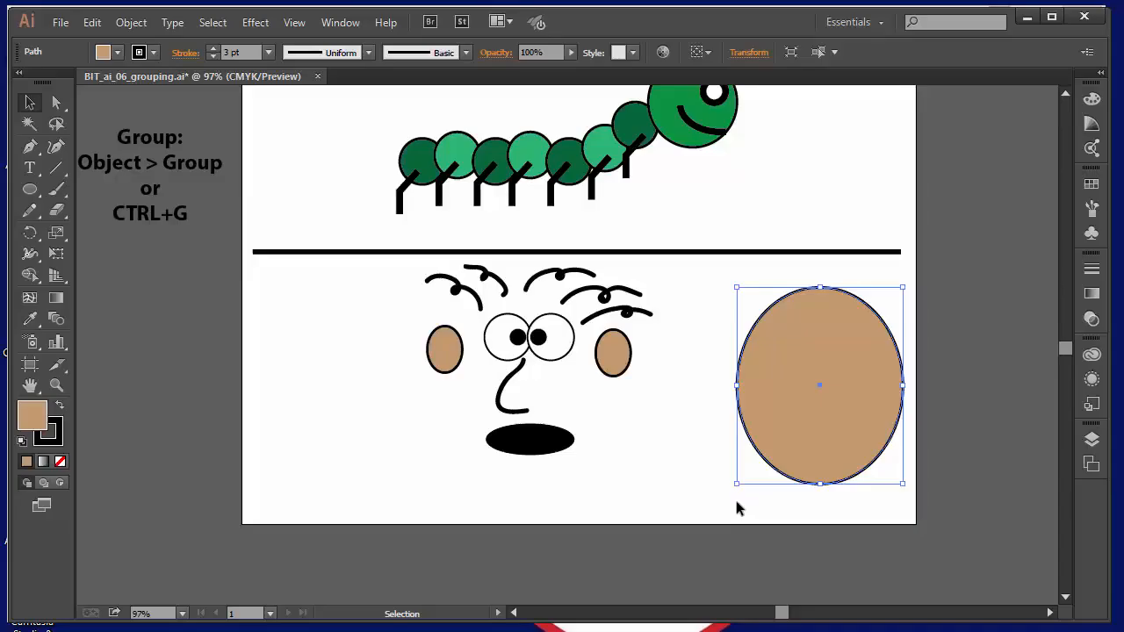
key(ctrl+z)
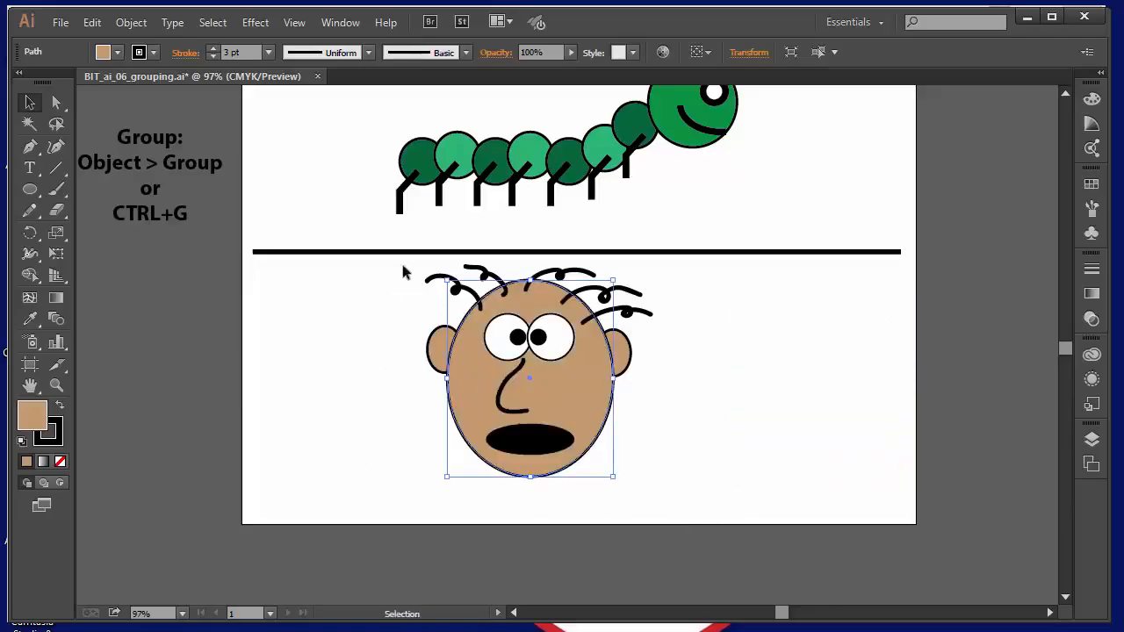
- Select all pieces of the face, including ears and hair, group them, and deselect
drag(404, 264, 676, 499)
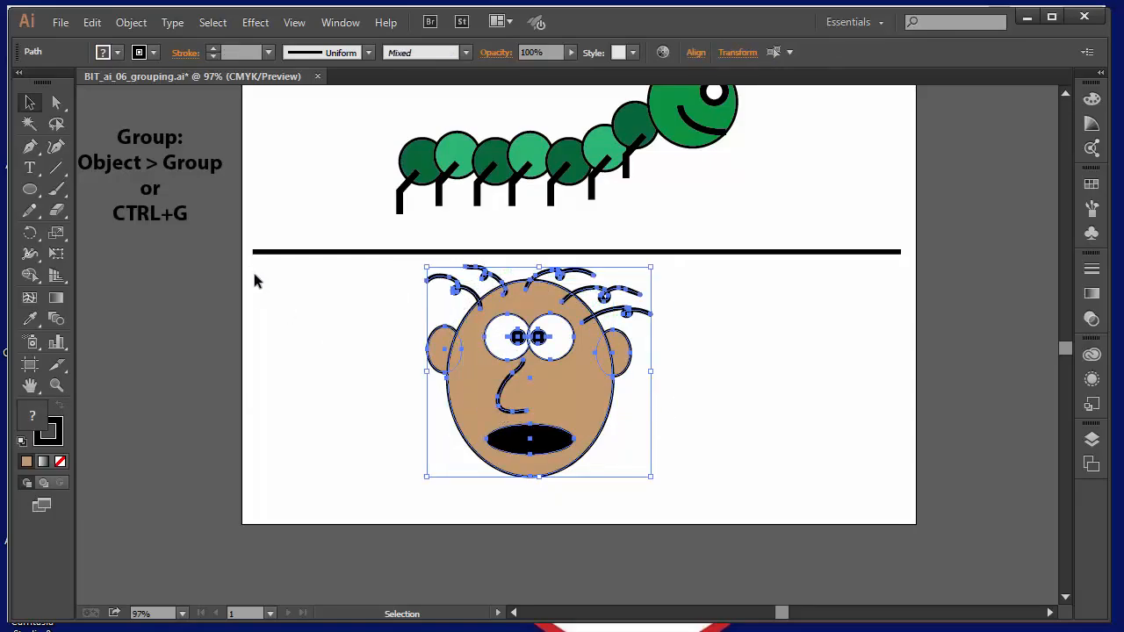
right_click(558, 387)
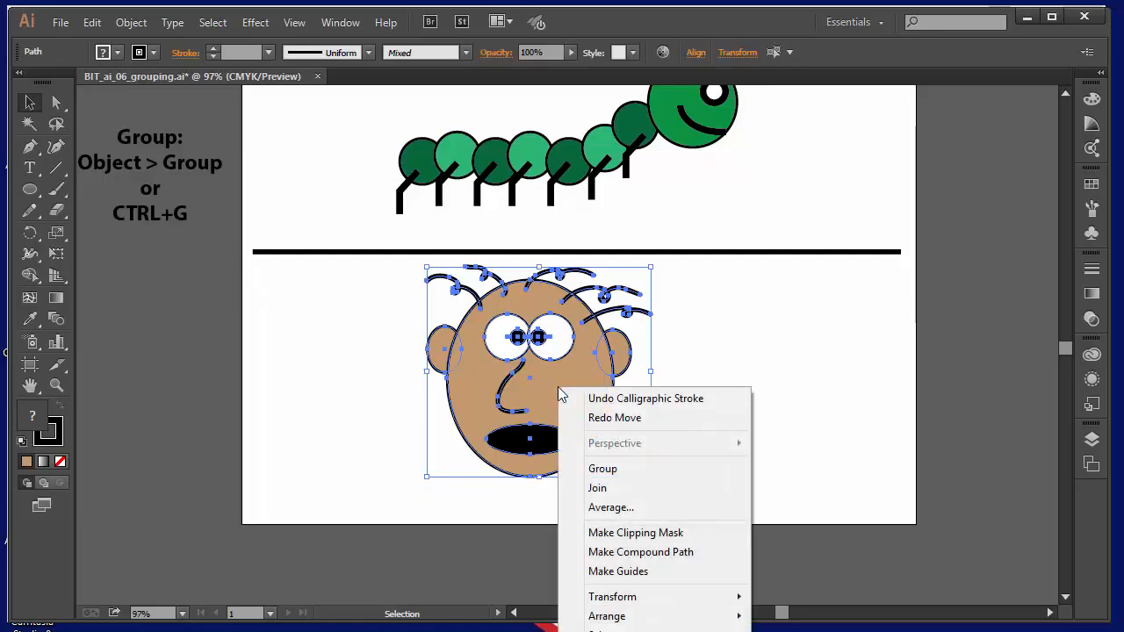
click(620, 478)
click(780, 395)
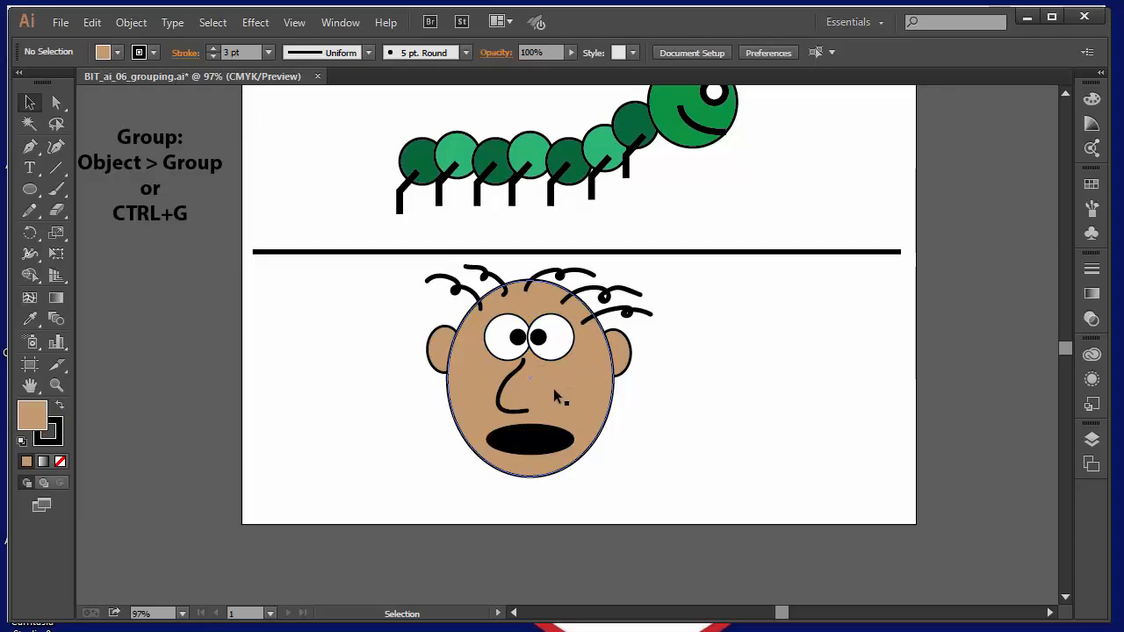
- Move the grouped face to the right side of the artboard and back to the middle below the dividing line, and deselect it
drag(605, 396, 863, 409)
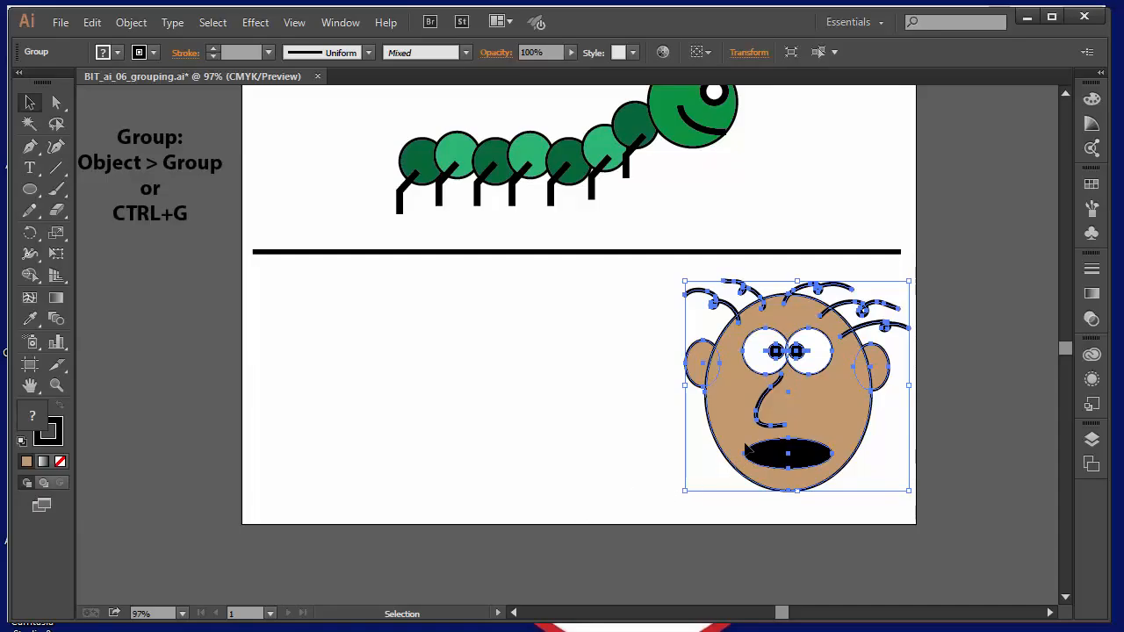
click(582, 396)
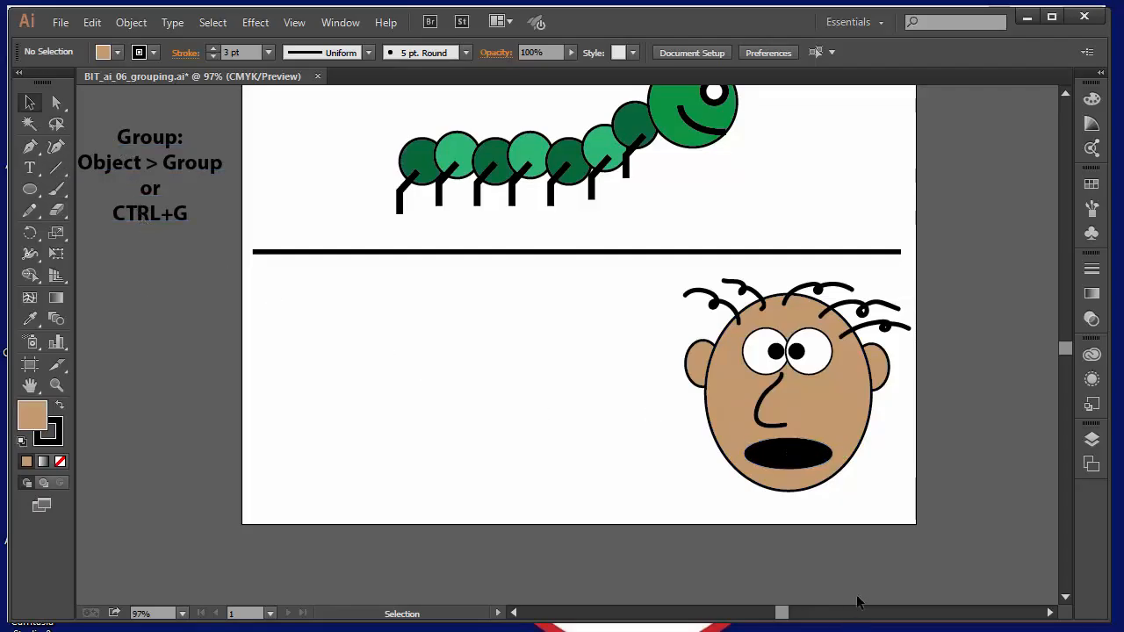
drag(826, 433, 587, 398)
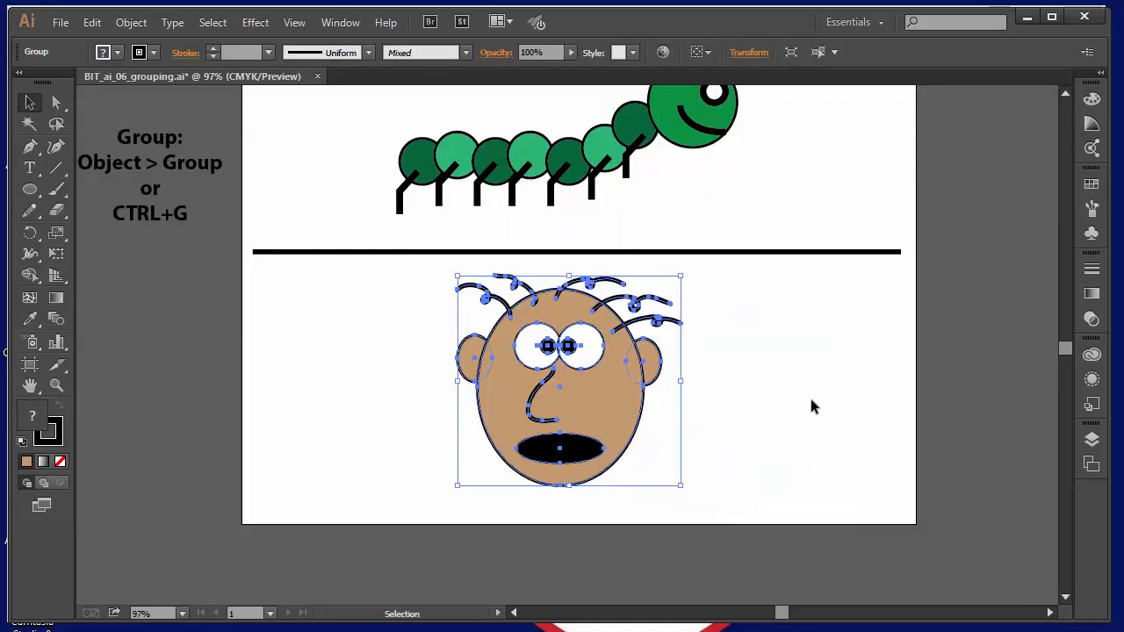
drag(811, 407, 795, 474)
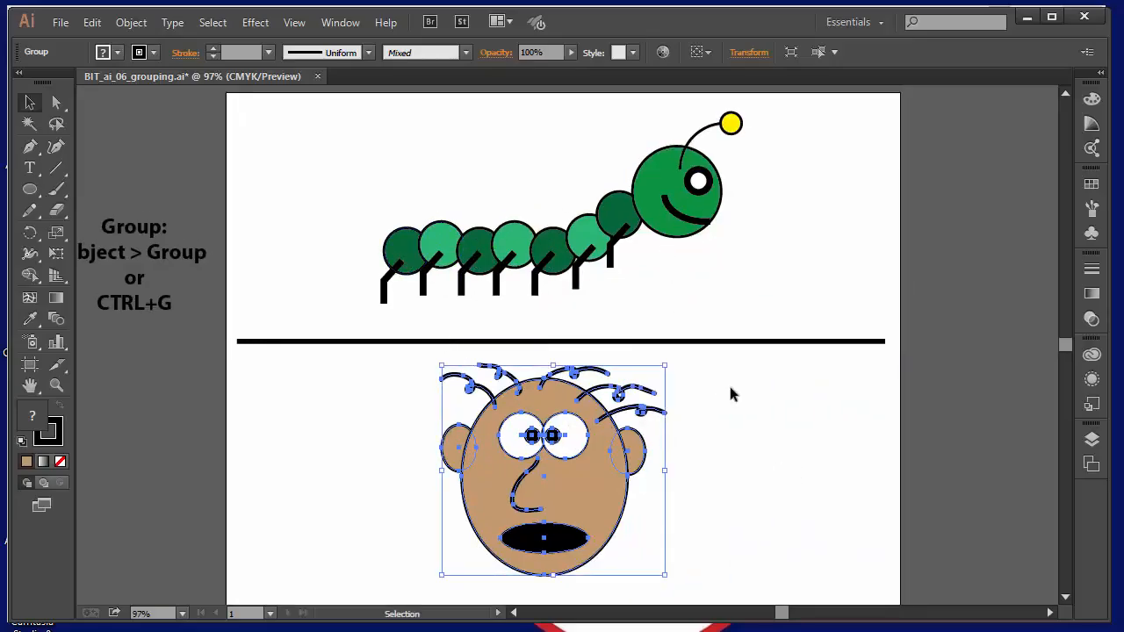
mouse_move(572, 511)
mouse_down()
mouse_move(585, 421)
mouse_move(593, 518)
mouse_up()
click(785, 502)
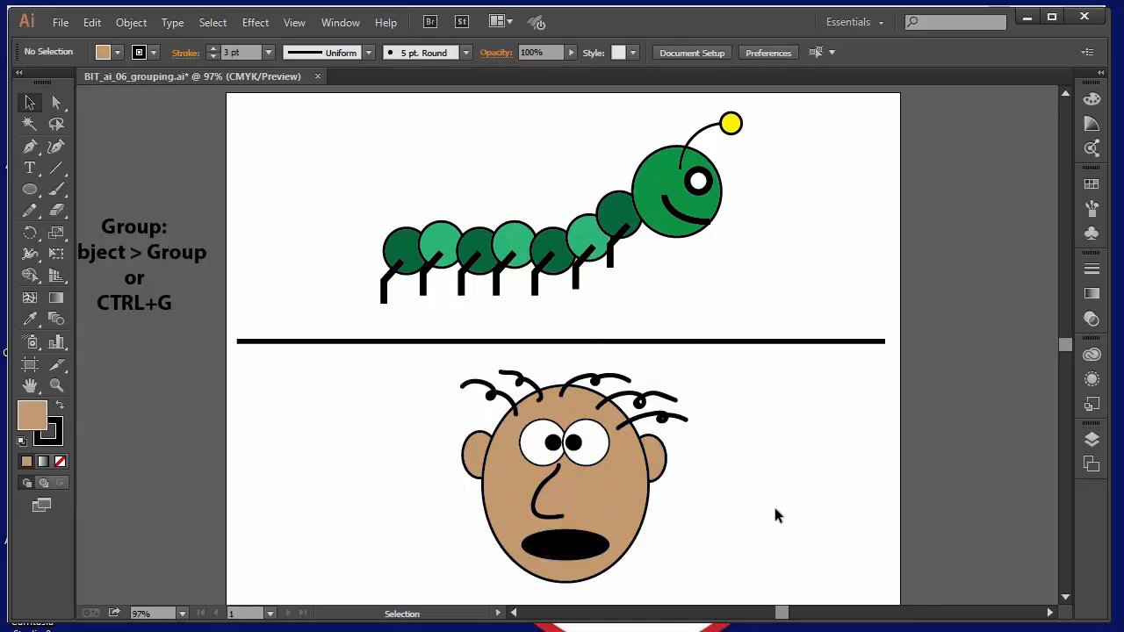
- Switch to the Schoology course page in the browser and return to the 07 Illustrator materials list
click(60, 24)
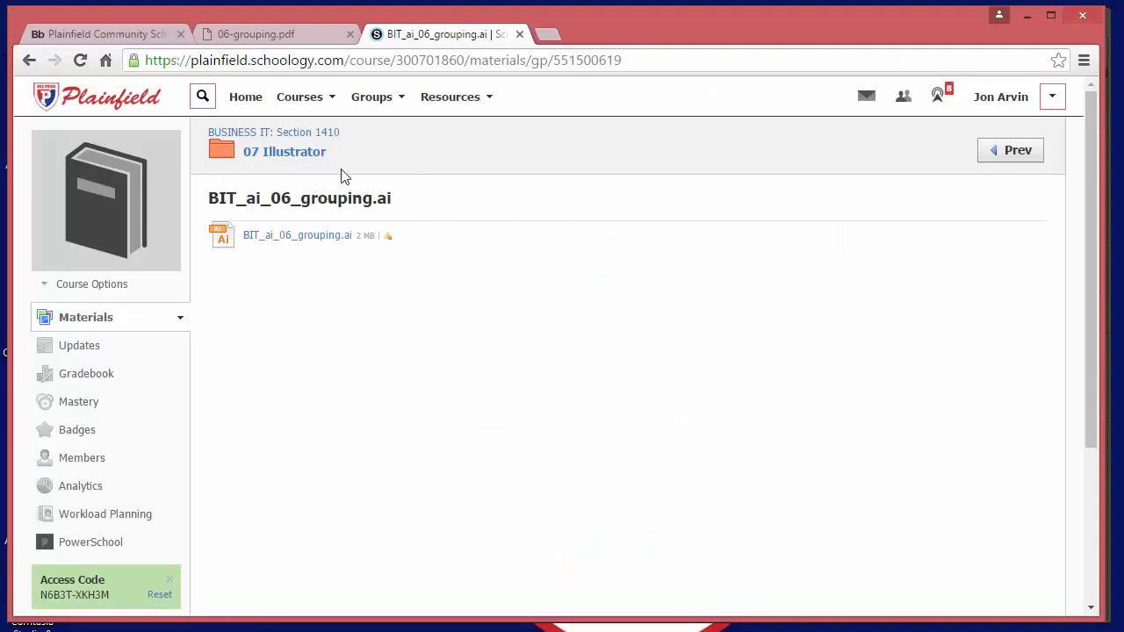
click(29, 63)
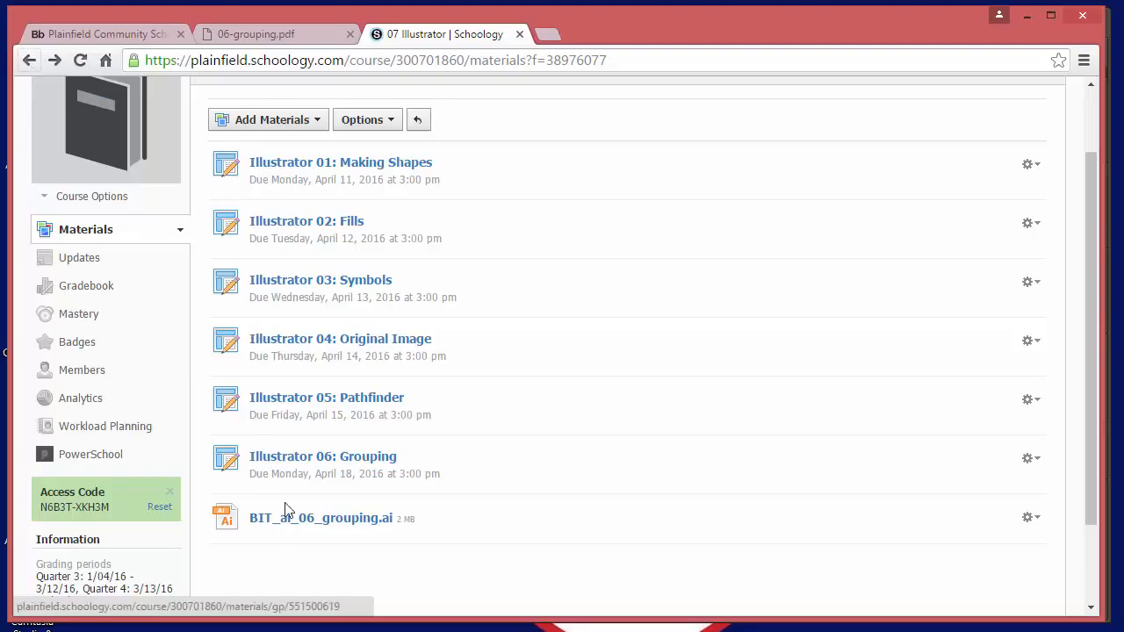